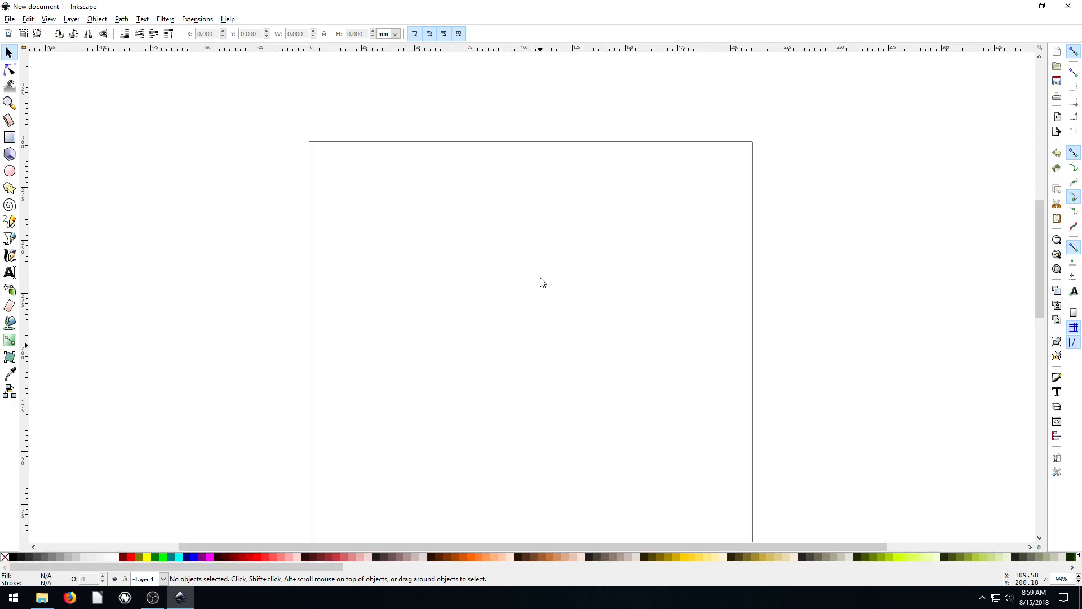
pyautogui.scroll(-1, 551, 264)
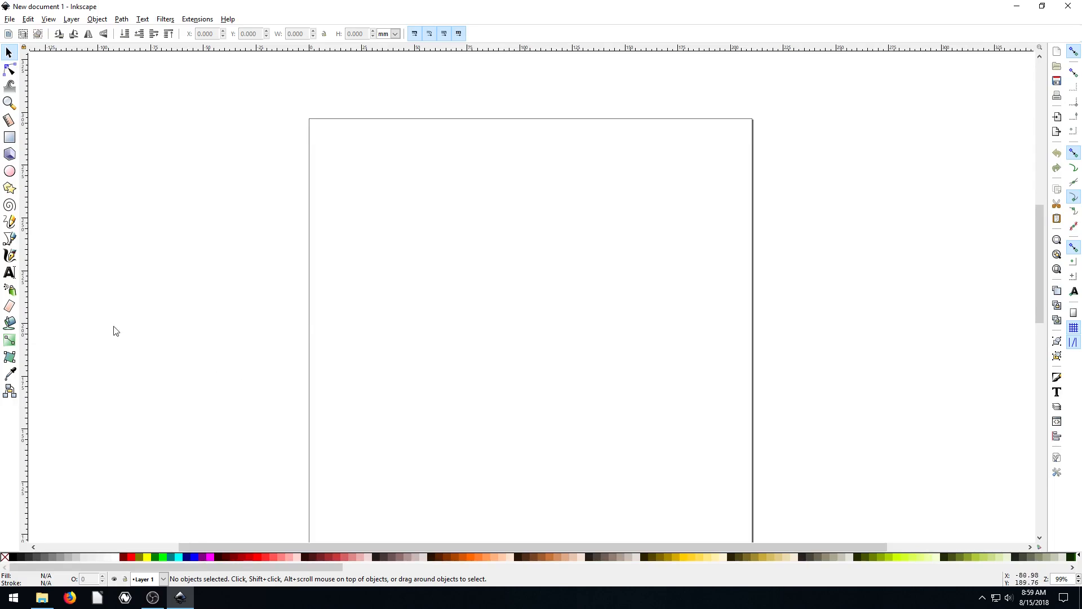
# - Sketch a wavy freehand Pencil line and a red rectangle above it on the page
pyautogui.click(13, 223)
pyautogui.moveTo(368, 229); pyautogui.dragTo(617, 366)
pyautogui.click(11, 136)
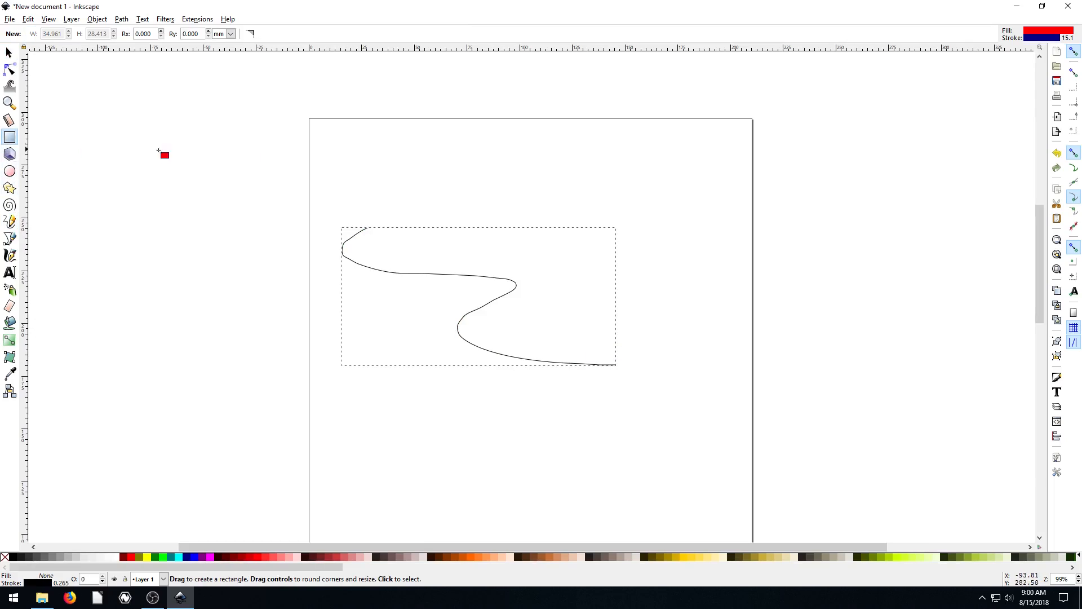
pyautogui.moveTo(374, 132); pyautogui.dragTo(529, 222)
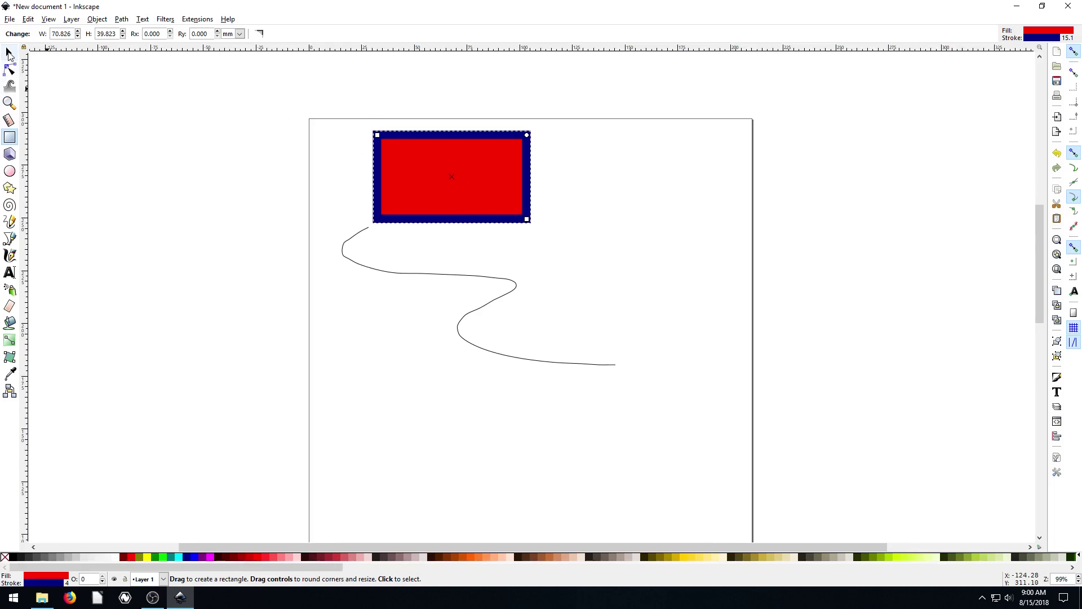
# - Convert the rectangle to a path and pull its top corners inward into a trapezoid
pyautogui.click(10, 55)
pyautogui.click(122, 19)
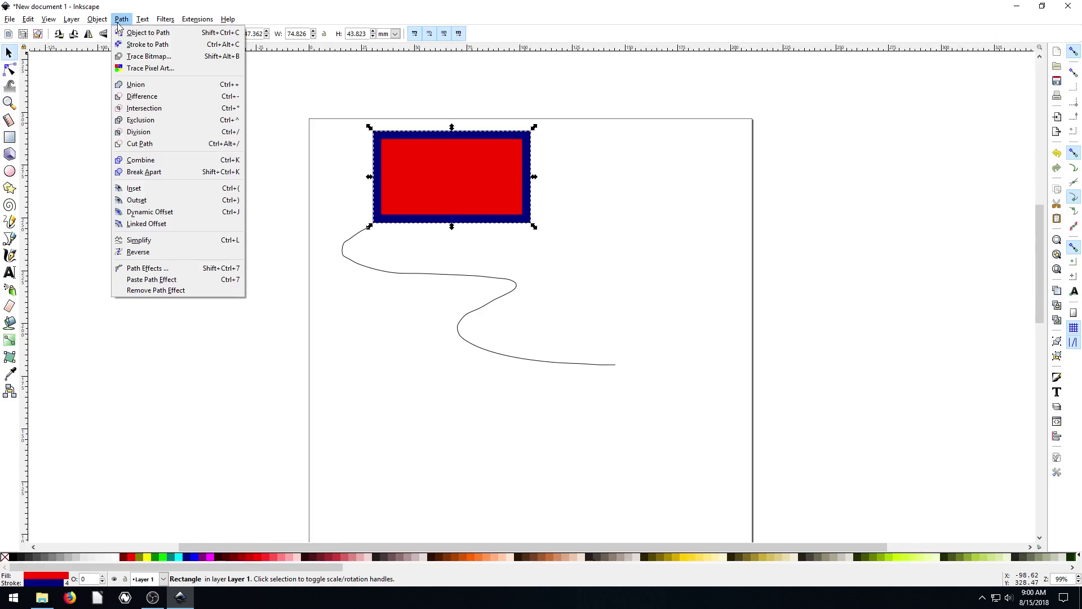
pyautogui.click(147, 33)
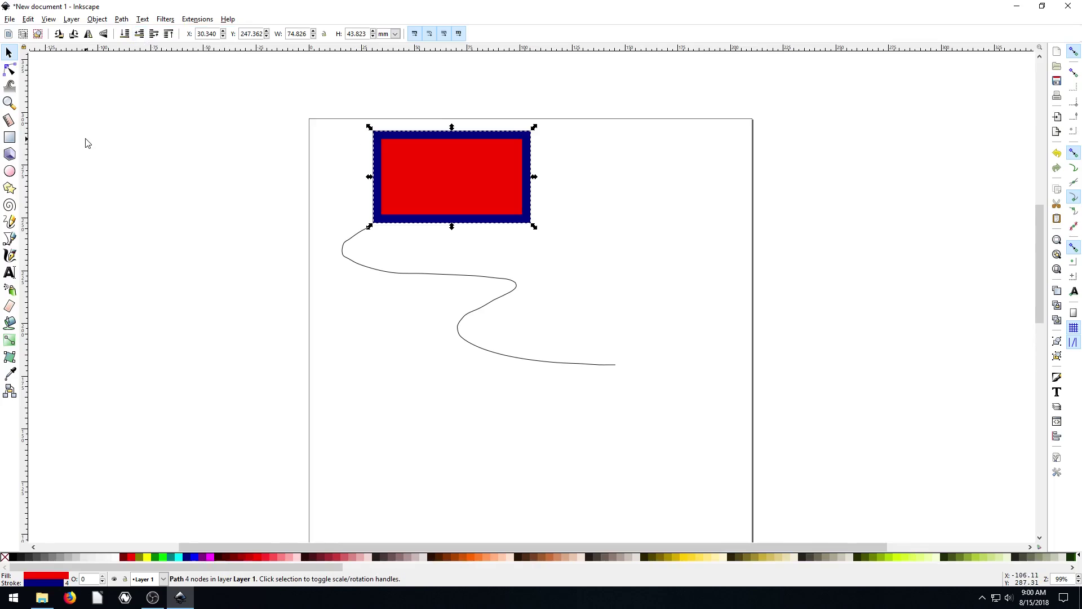
pyautogui.click(11, 69)
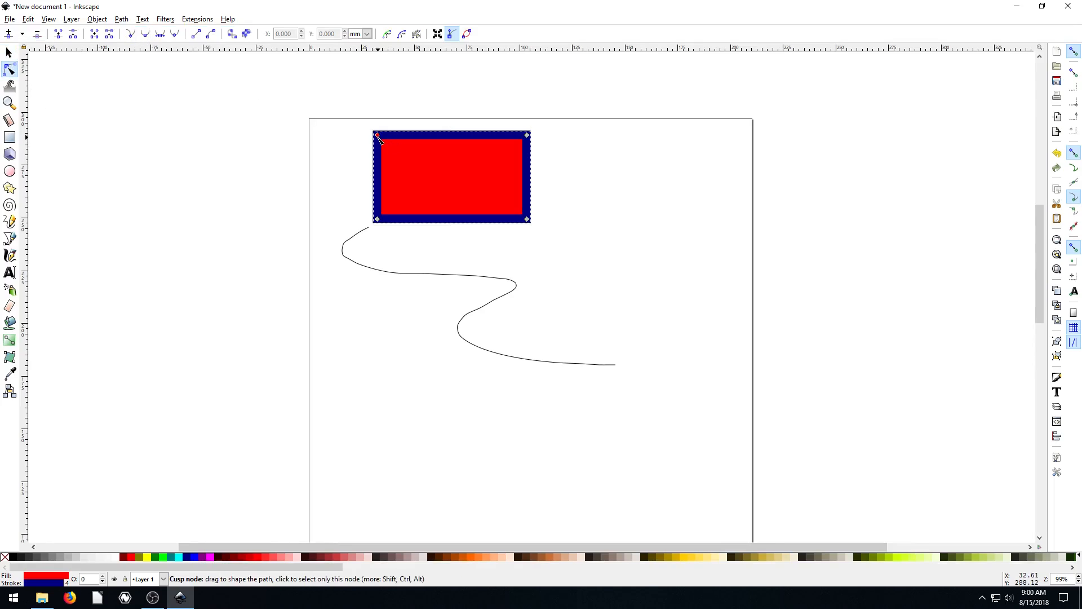
pyautogui.moveTo(378, 135); pyautogui.dragTo(412, 159)
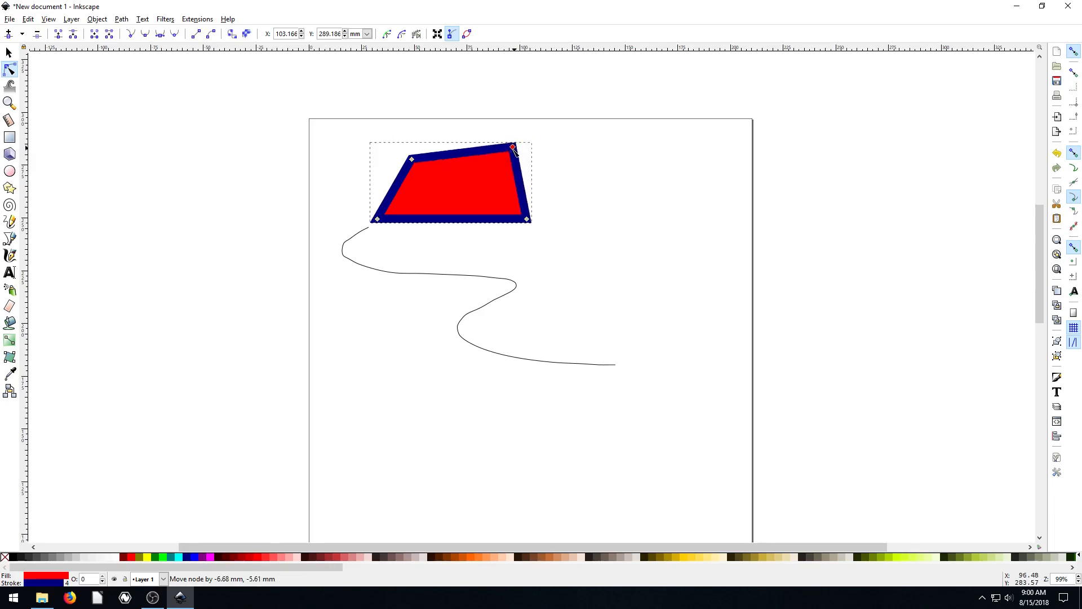
pyautogui.moveTo(531, 139); pyautogui.dragTo(499, 159)
# - Rework the wavy line's bends by moving its nodes and curve handles
pyautogui.click(357, 240)
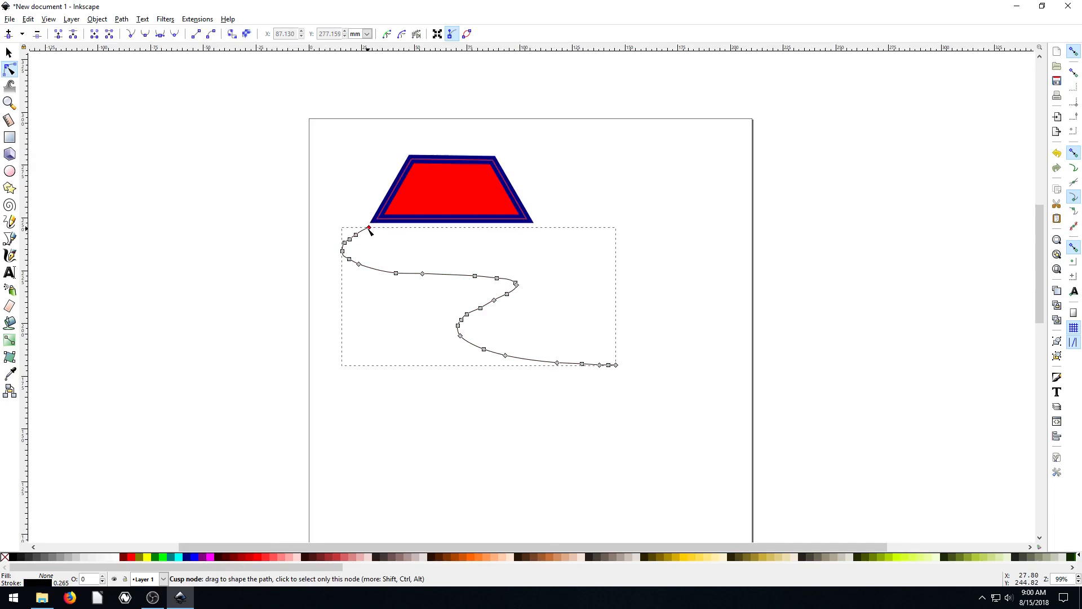
pyautogui.moveTo(355, 235)
pyautogui.mouseDown()
pyautogui.moveTo(373, 236)
pyautogui.moveTo(362, 190)
pyautogui.mouseUp()
pyautogui.moveTo(476, 276)
pyautogui.mouseDown()
pyautogui.moveTo(445, 259)
pyautogui.moveTo(389, 275)
pyautogui.mouseUp()
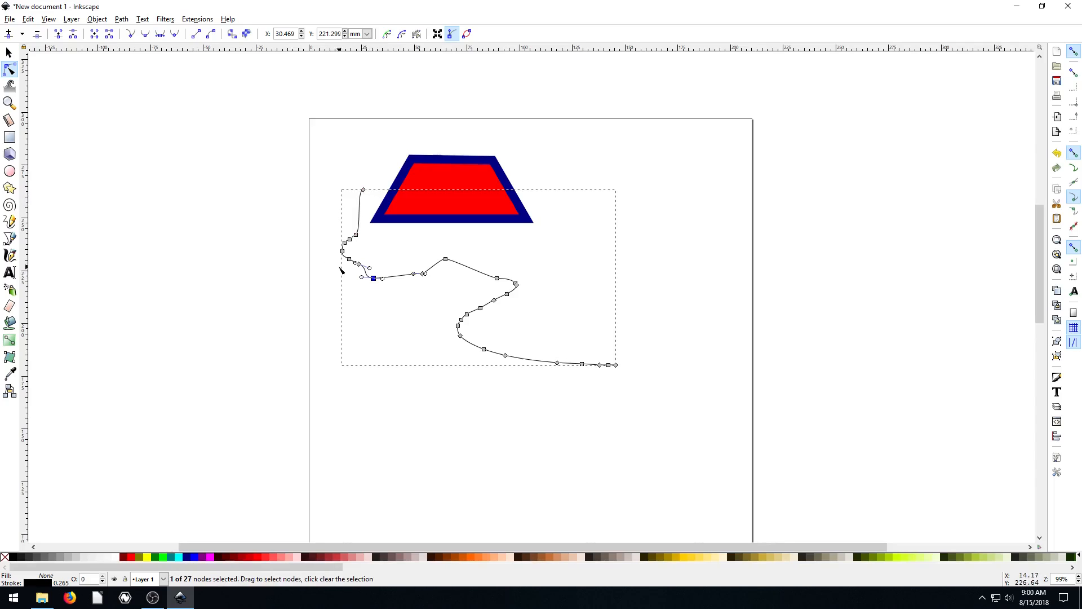
pyautogui.moveTo(365, 279); pyautogui.dragTo(351, 310)
pyautogui.moveTo(380, 276); pyautogui.dragTo(399, 251)
pyautogui.scroll(-1, 395, 292)
pyautogui.scroll(3, 394, 279)
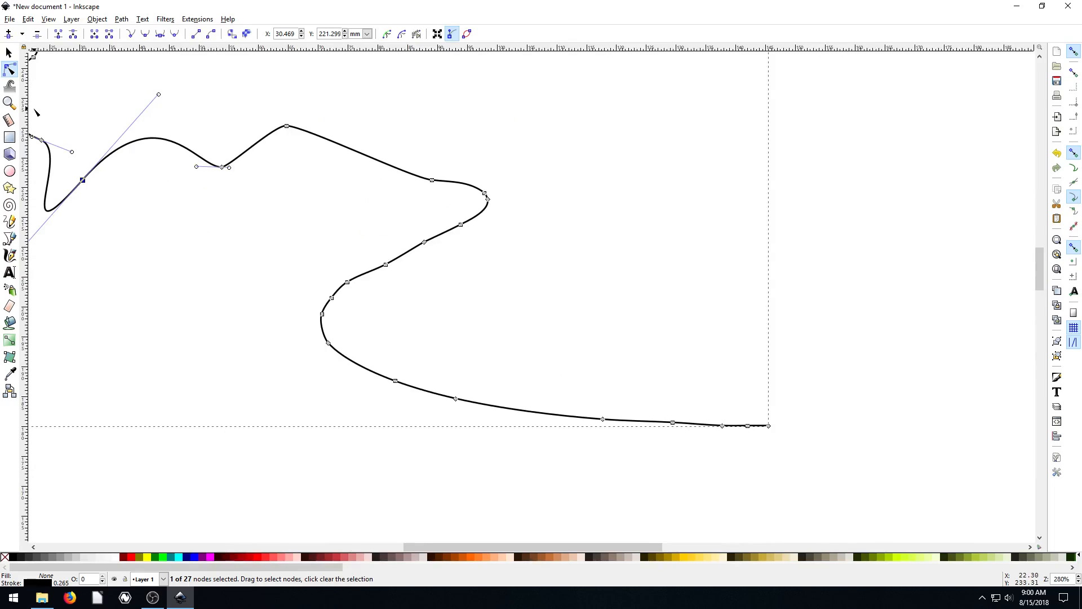
pyautogui.press('-')
pyautogui.press('-')
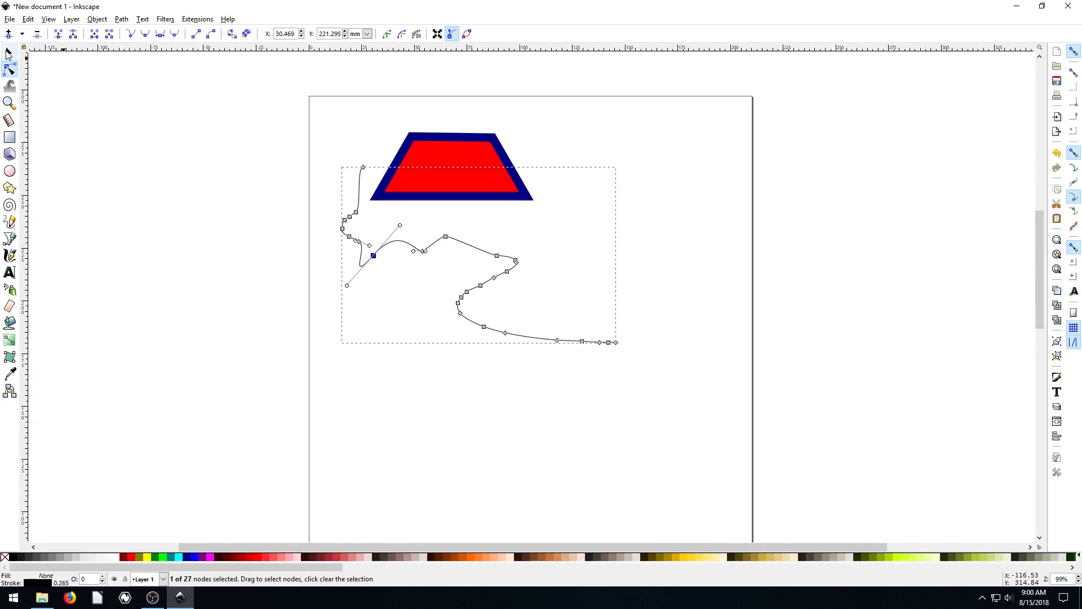
# - Delete both shapes and draw a straight Pen line across the upper page
pyautogui.click(9, 56)
pyautogui.hotkey('ctrl', 'a')
pyautogui.press('Delete')
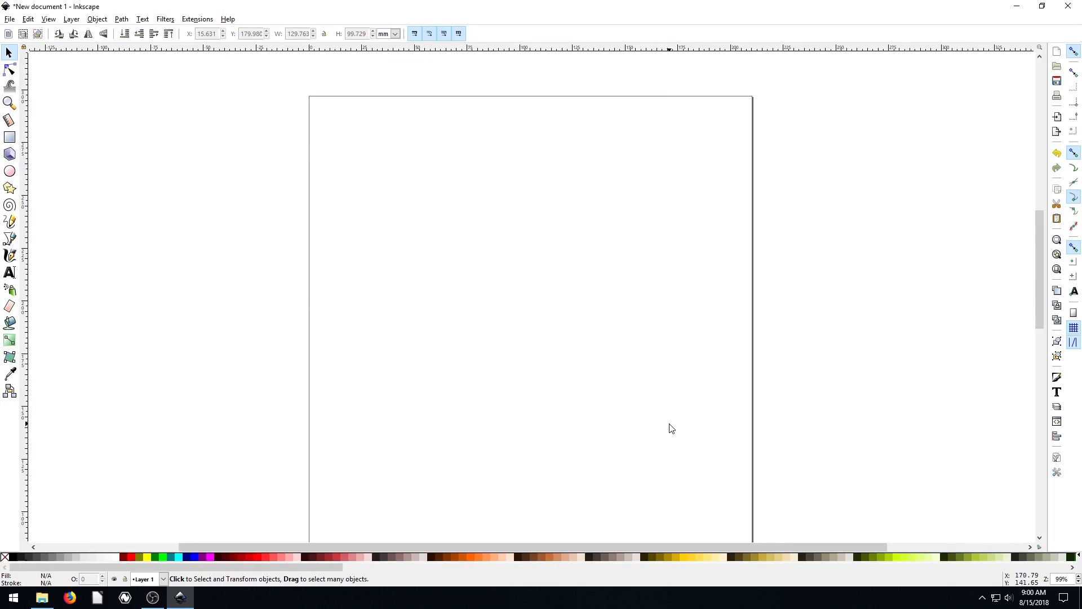
pyautogui.click(10, 239)
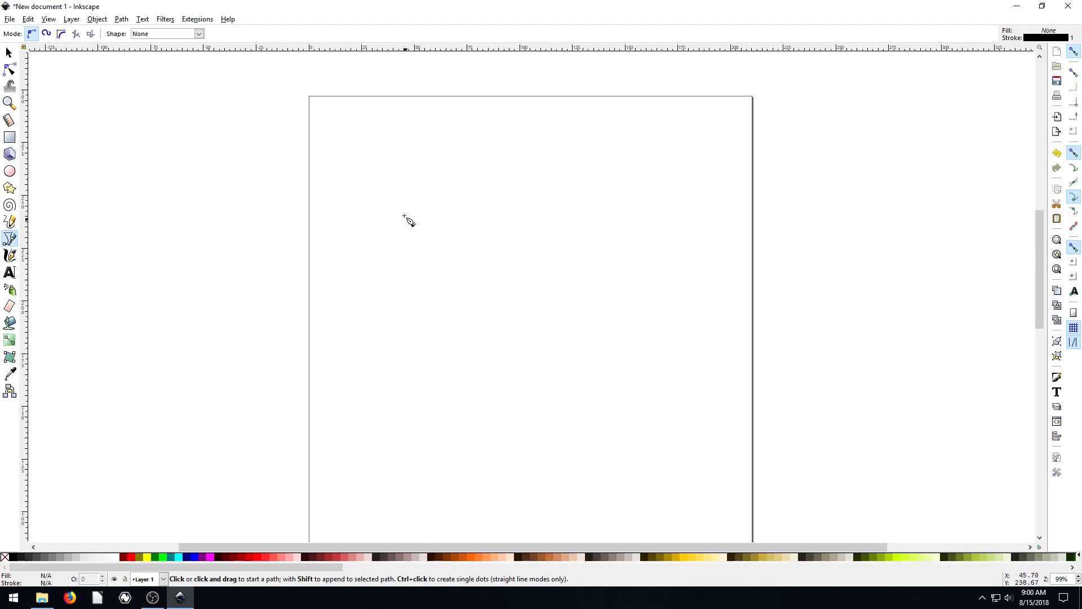
pyautogui.click(375, 188)
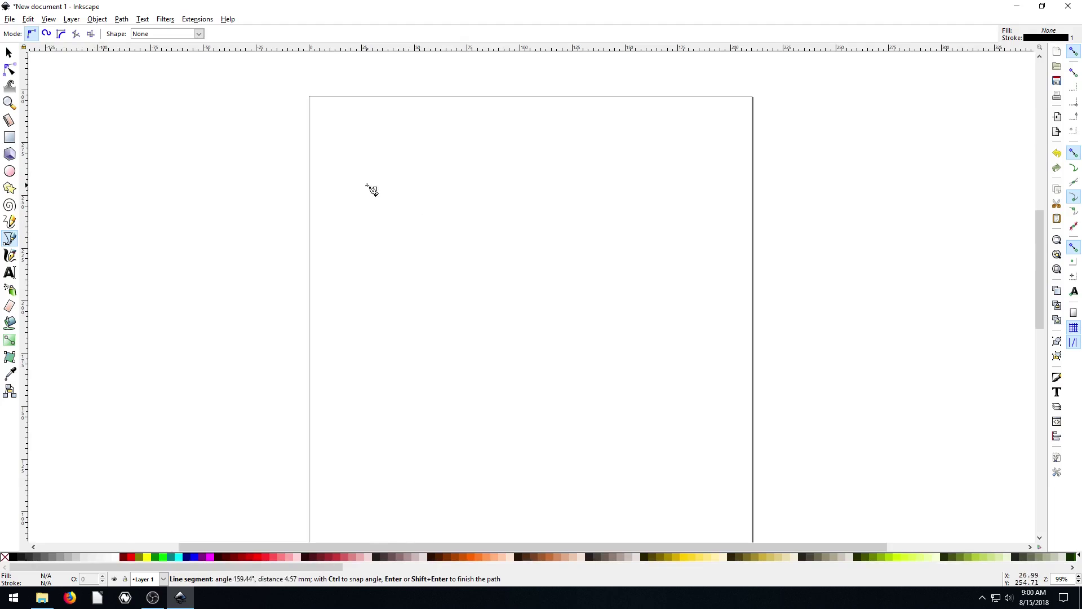
pyautogui.doubleClick(655, 184)
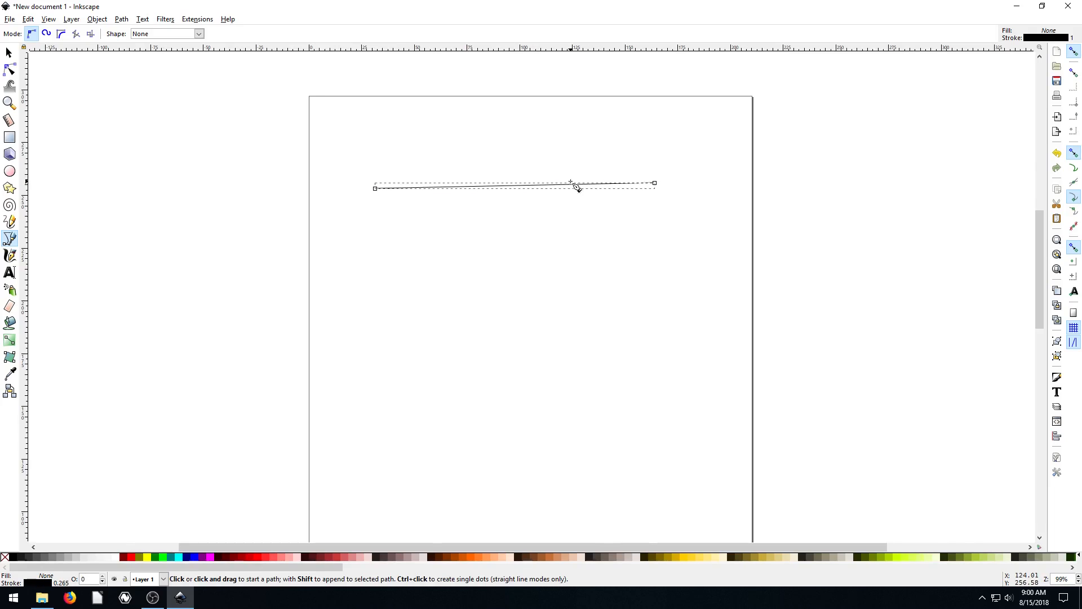
# - Give the new line stroke width 4 and a magenta colour
pyautogui.press('+')
pyautogui.scroll(2, 543, 196)
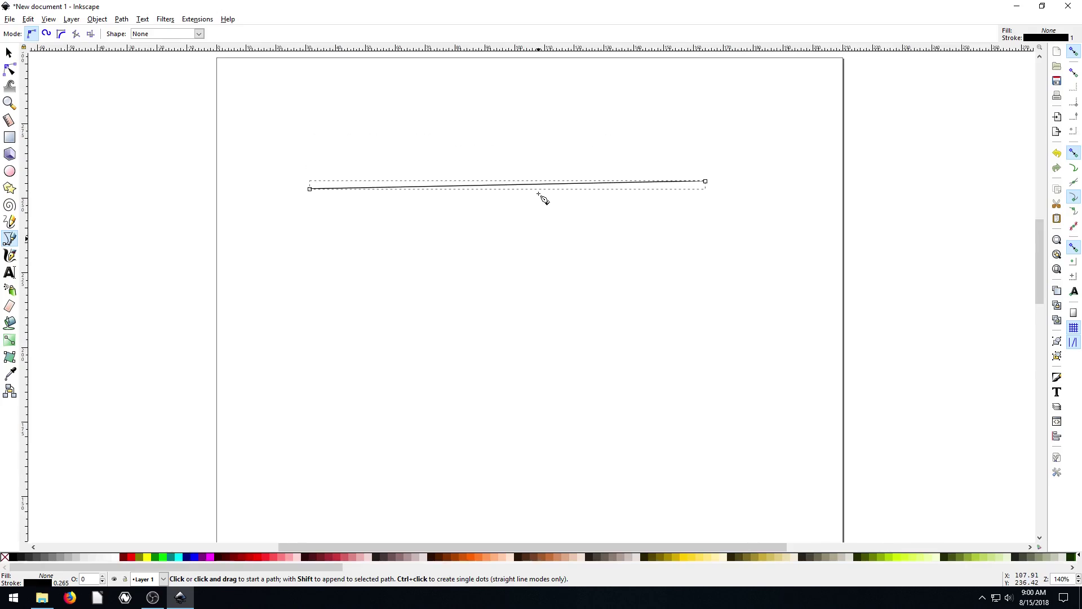
pyautogui.rightClick(61, 584)
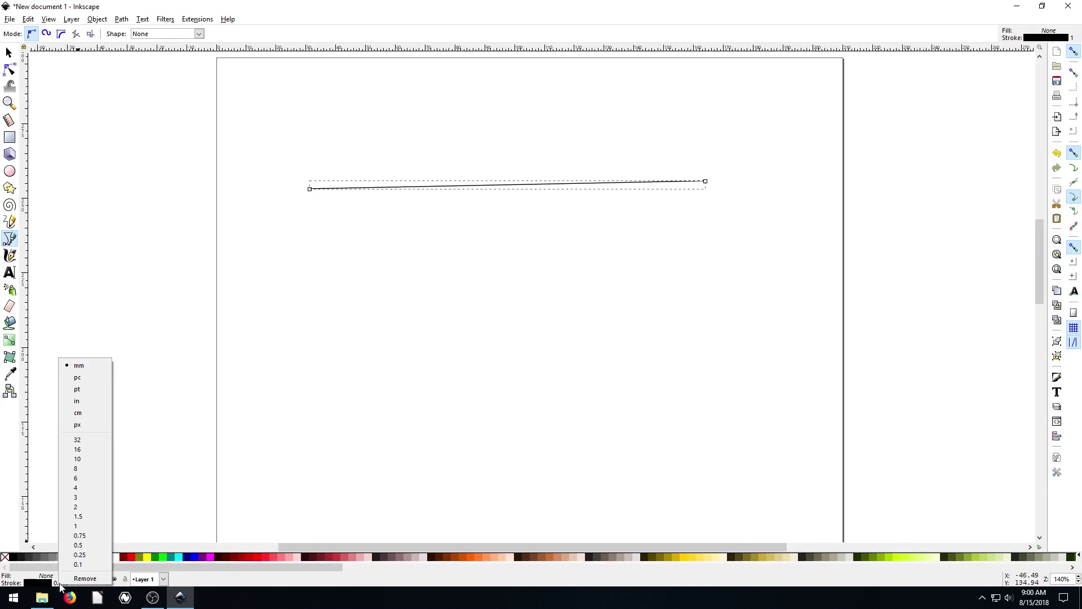
pyautogui.click(75, 489)
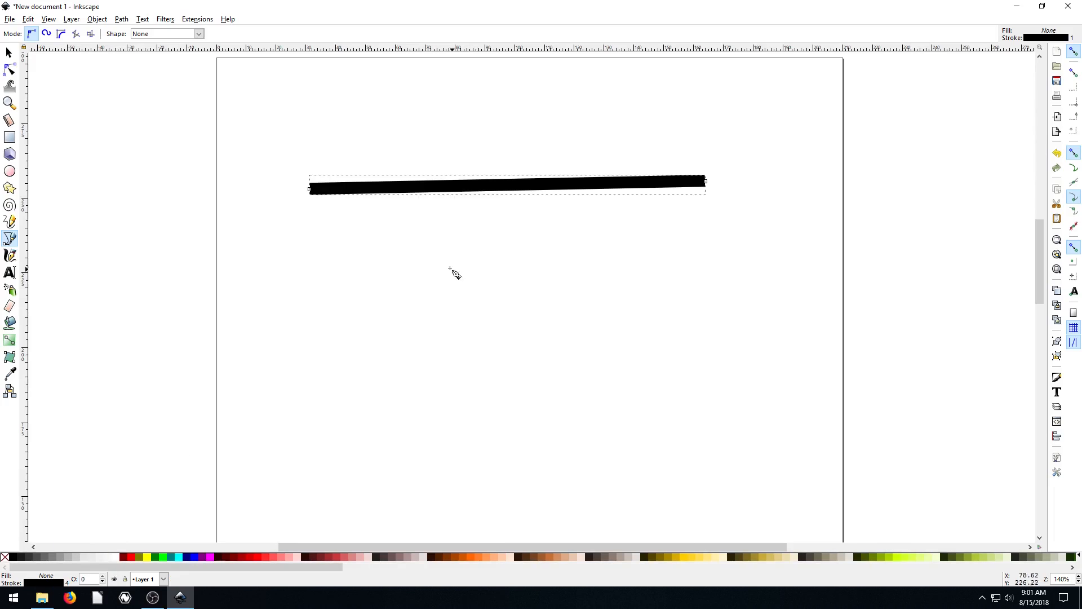
pyautogui.scroll(1, 503, 300)
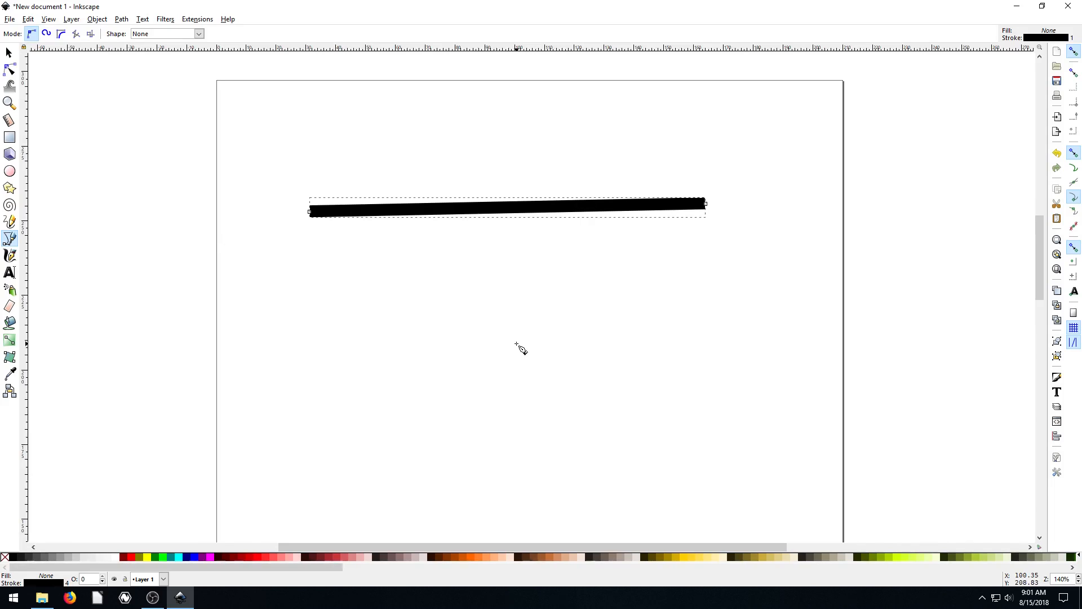
pyautogui.keyDown('shift'); pyautogui.click(212, 556); pyautogui.keyUp('shift')
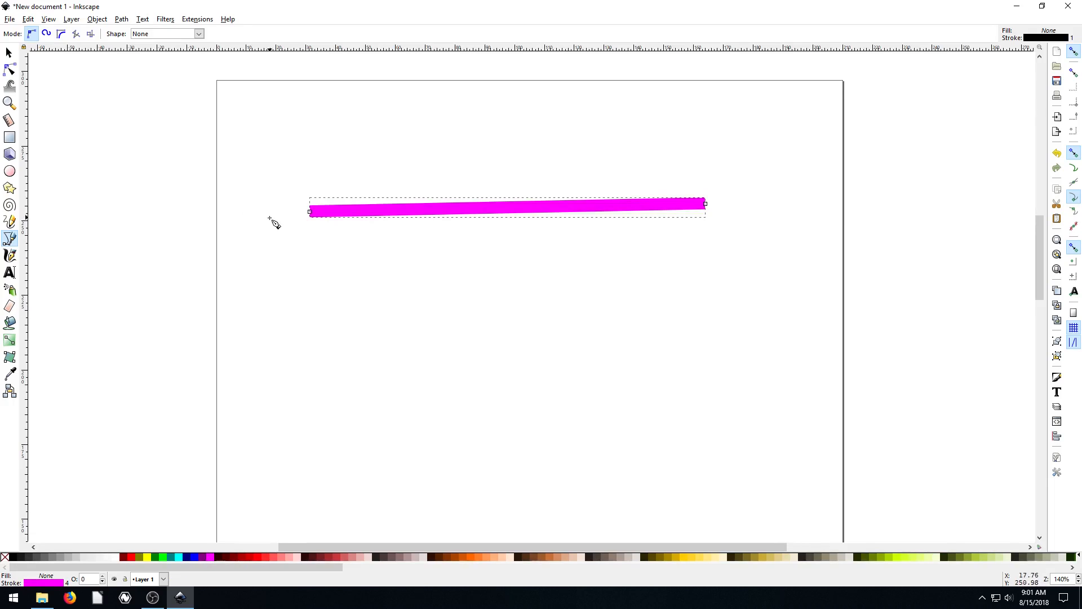
# - Drop the magenta line's left end down and left and nudge its right end upward
pyautogui.click(10, 69)
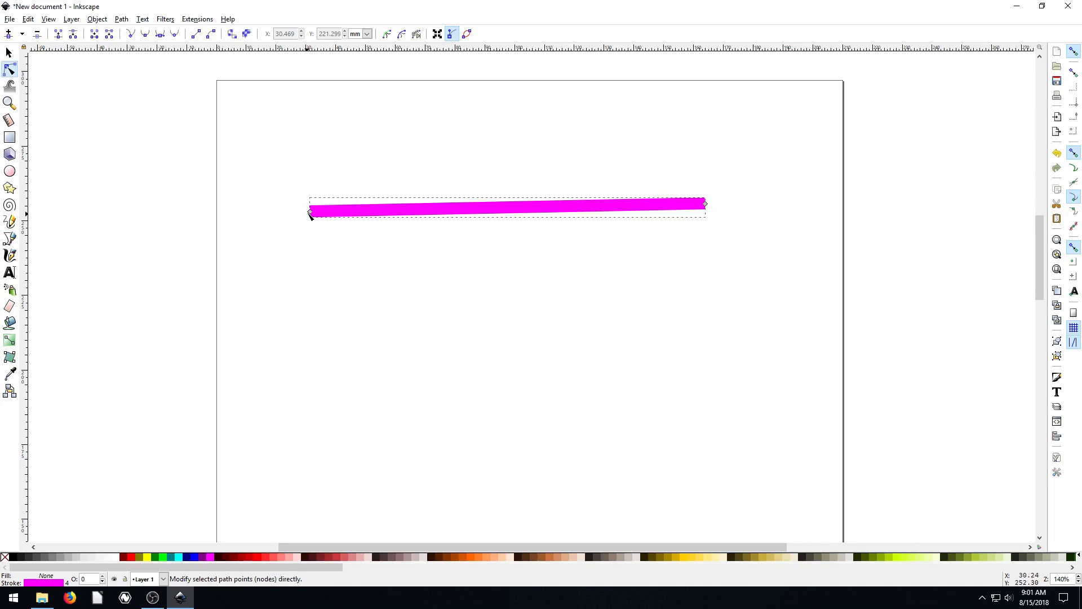
pyautogui.moveTo(310, 210)
pyautogui.mouseDown()
pyautogui.moveTo(304, 302)
pyautogui.moveTo(315, 323)
pyautogui.mouseUp()
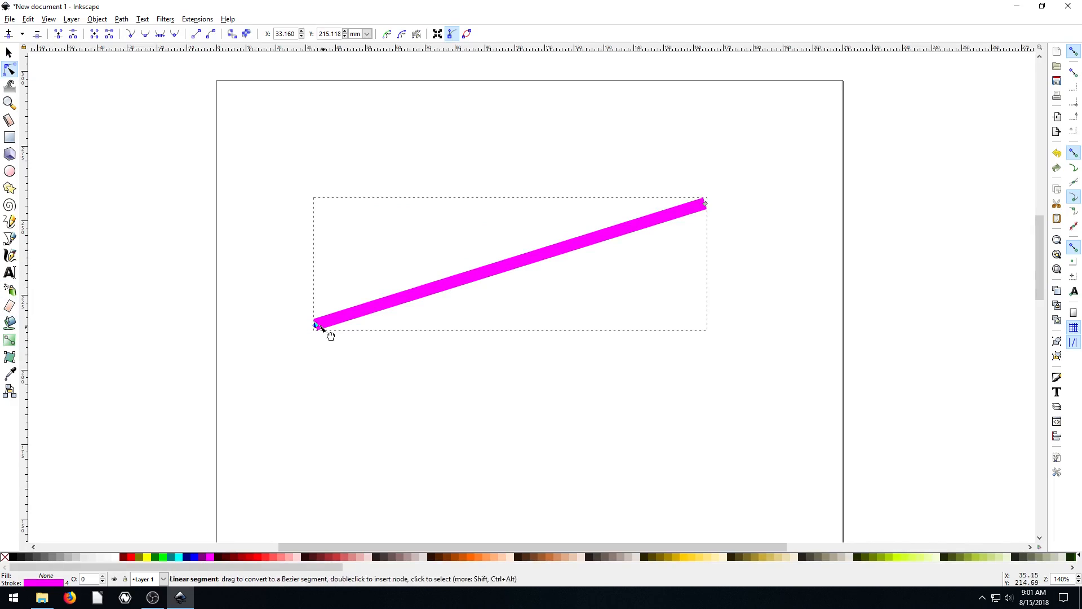
pyautogui.moveTo(315, 324); pyautogui.dragTo(291, 329)
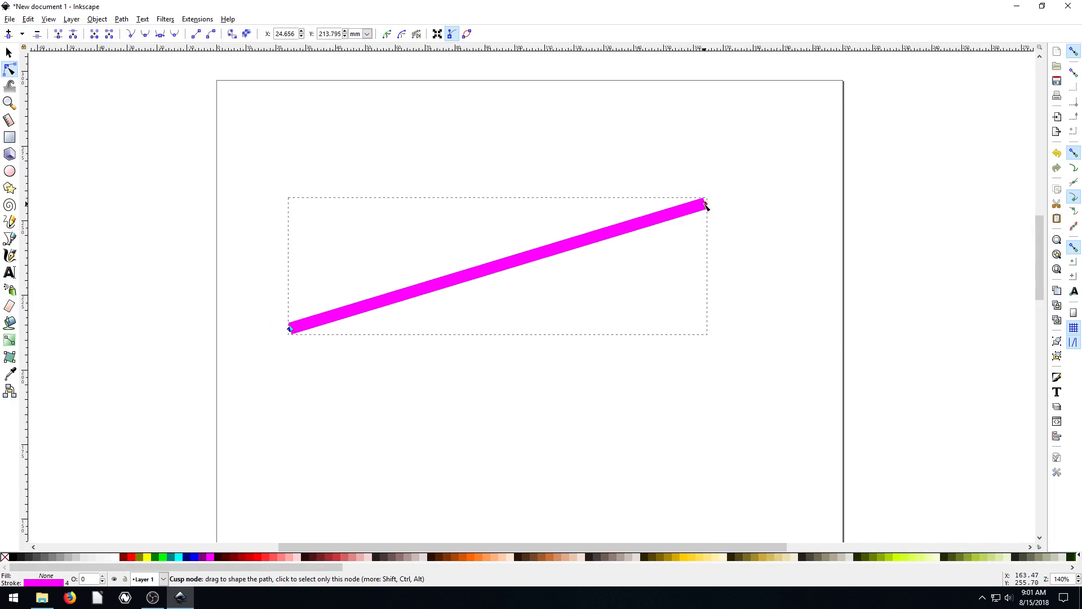
pyautogui.moveTo(705, 208); pyautogui.dragTo(711, 202)
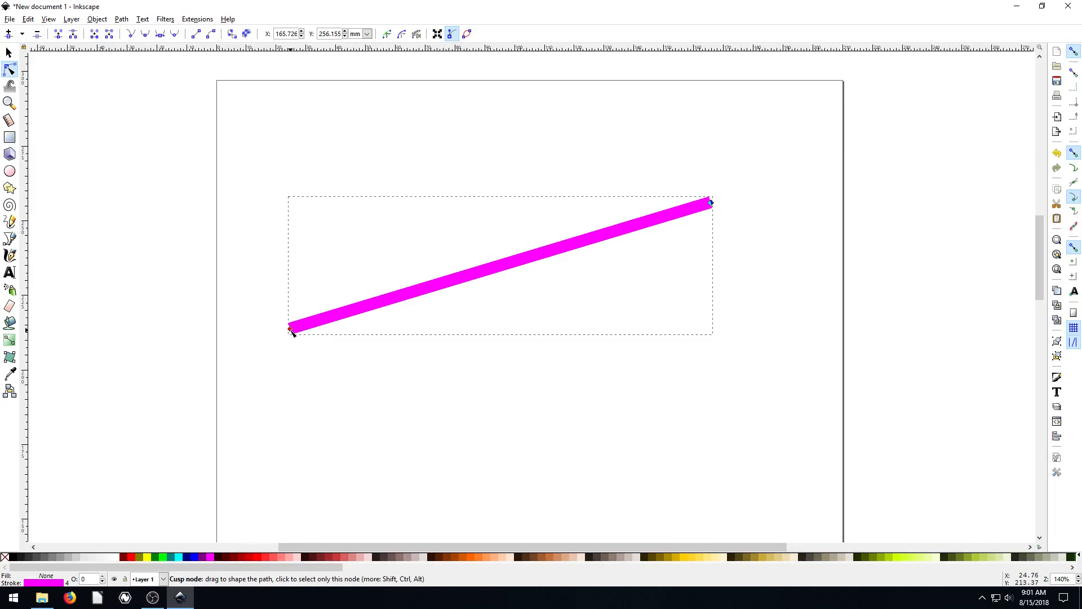
# - Bend the line into a sagging U-shaped arc that sweeps up to the right
pyautogui.moveTo(292, 328)
pyautogui.mouseDown()
pyautogui.moveTo(395, 386)
pyautogui.moveTo(317, 292)
pyautogui.moveTo(372, 118)
pyautogui.mouseUp()
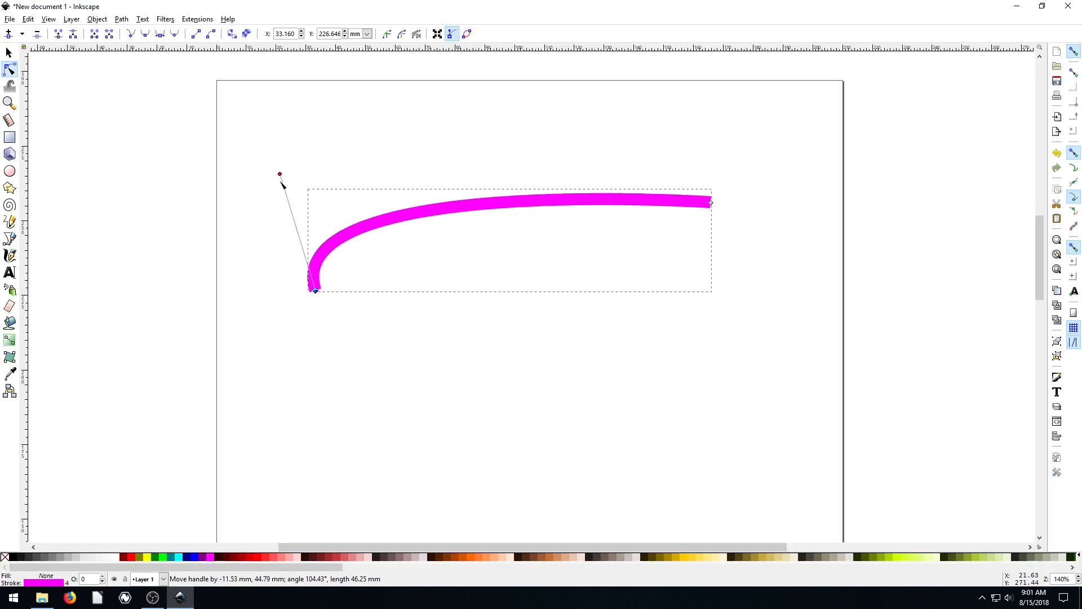
pyautogui.moveTo(373, 119)
pyautogui.mouseDown()
pyautogui.moveTo(301, 203)
pyautogui.moveTo(300, 155)
pyautogui.moveTo(427, 131)
pyautogui.moveTo(216, 167)
pyautogui.mouseUp()
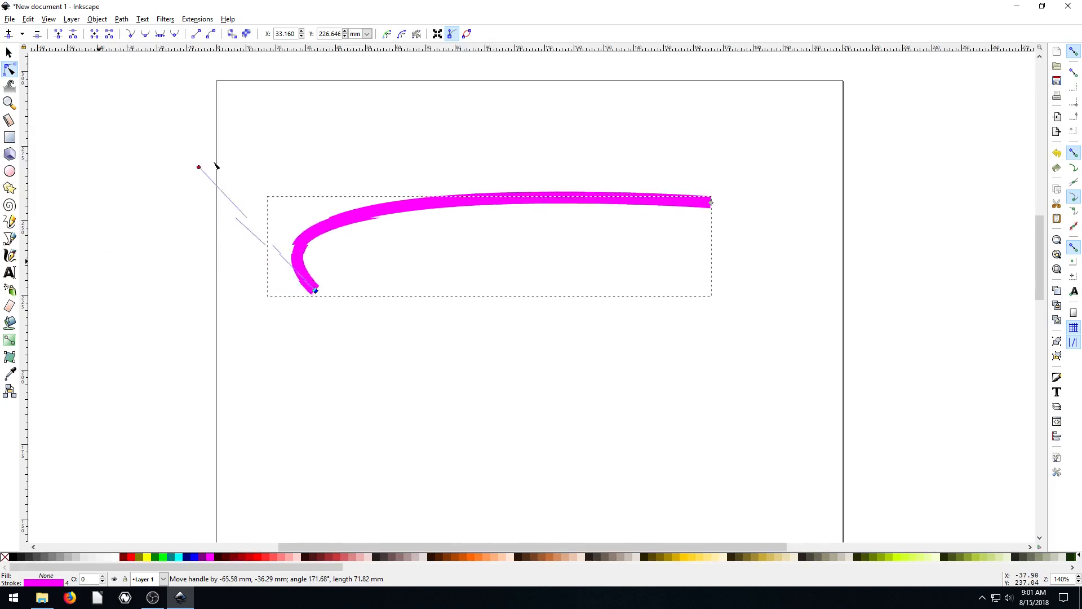
pyautogui.moveTo(217, 166)
pyautogui.mouseDown()
pyautogui.moveTo(136, 267)
pyautogui.moveTo(166, 188)
pyautogui.moveTo(187, 187)
pyautogui.moveTo(195, 155)
pyautogui.moveTo(116, 104)
pyautogui.mouseUp()
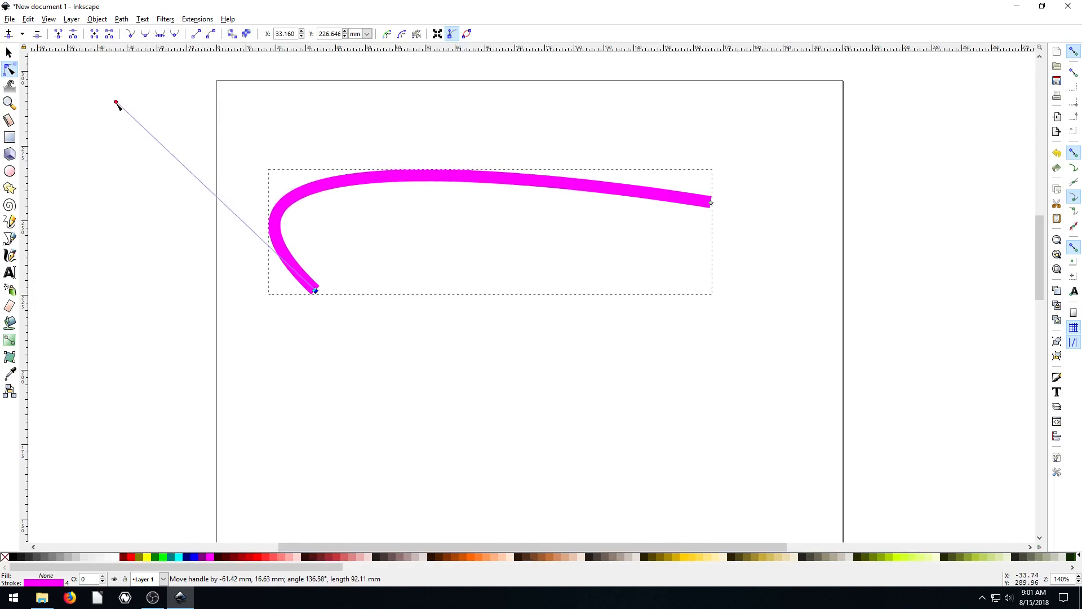
pyautogui.moveTo(116, 104)
pyautogui.mouseDown()
pyautogui.moveTo(465, 494)
pyautogui.moveTo(425, 496)
pyautogui.mouseUp()
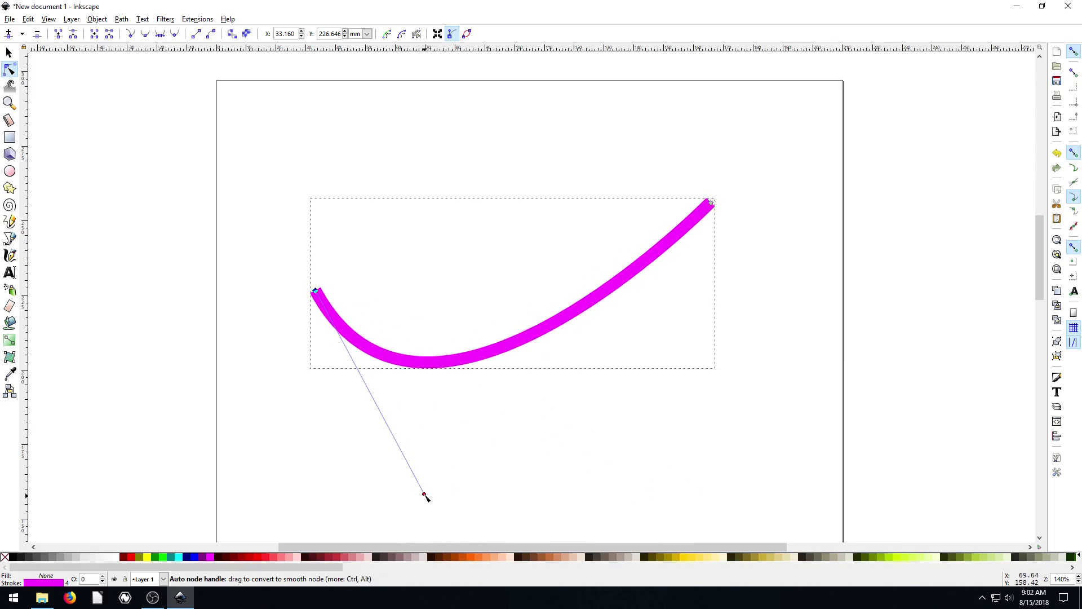
# - Pull Bezier handles from the right endpoint so the curve's right side rises steeply
pyautogui.click(712, 206)
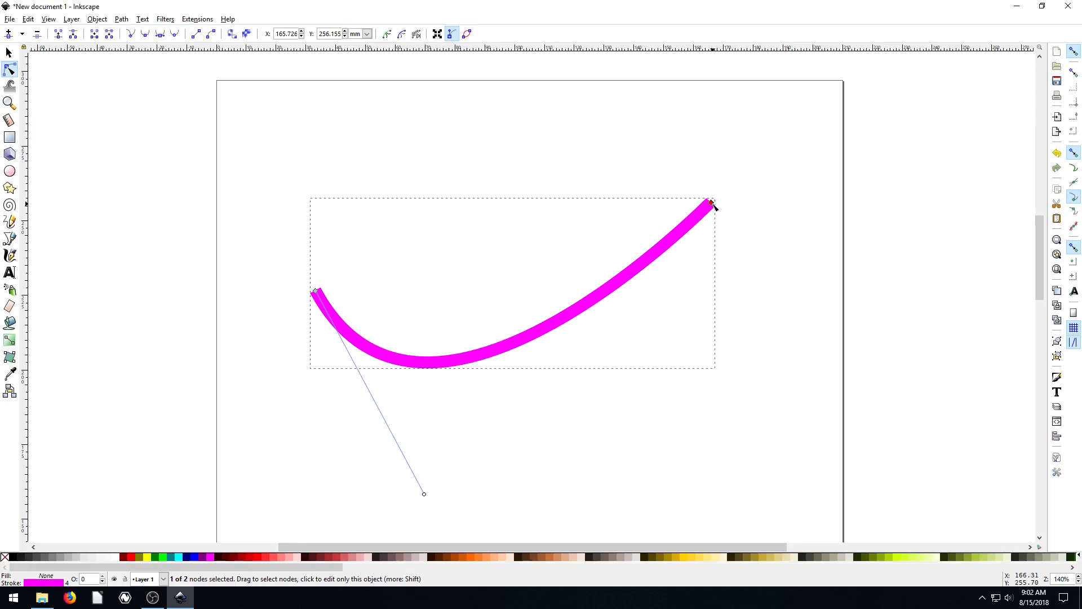
pyautogui.moveTo(715, 207); pyautogui.dragTo(238, 222)
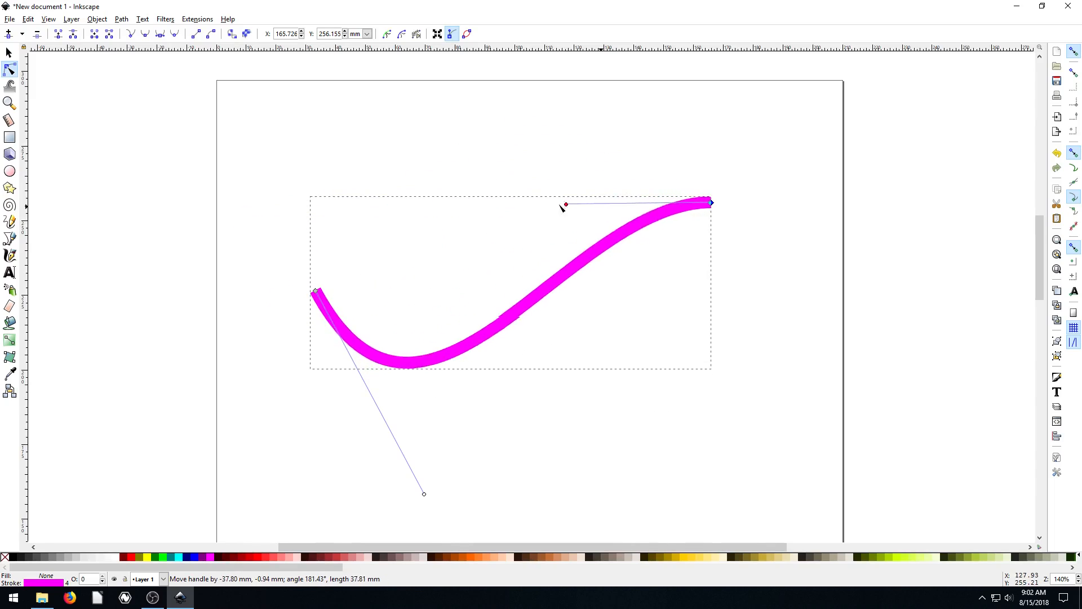
pyautogui.moveTo(237, 222)
pyautogui.mouseDown()
pyautogui.moveTo(242, 200)
pyautogui.moveTo(661, 519)
pyautogui.moveTo(689, 496)
pyautogui.mouseUp()
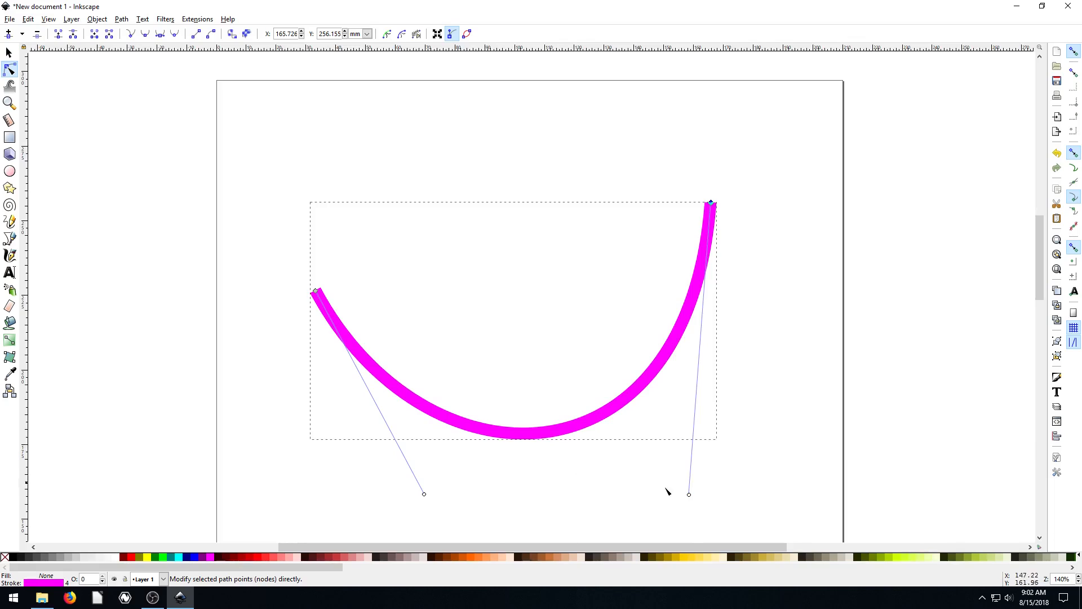
pyautogui.moveTo(690, 495)
pyautogui.mouseDown()
pyautogui.moveTo(727, 394)
pyautogui.moveTo(730, 414)
pyautogui.mouseUp()
pyautogui.moveTo(427, 498); pyautogui.dragTo(404, 469)
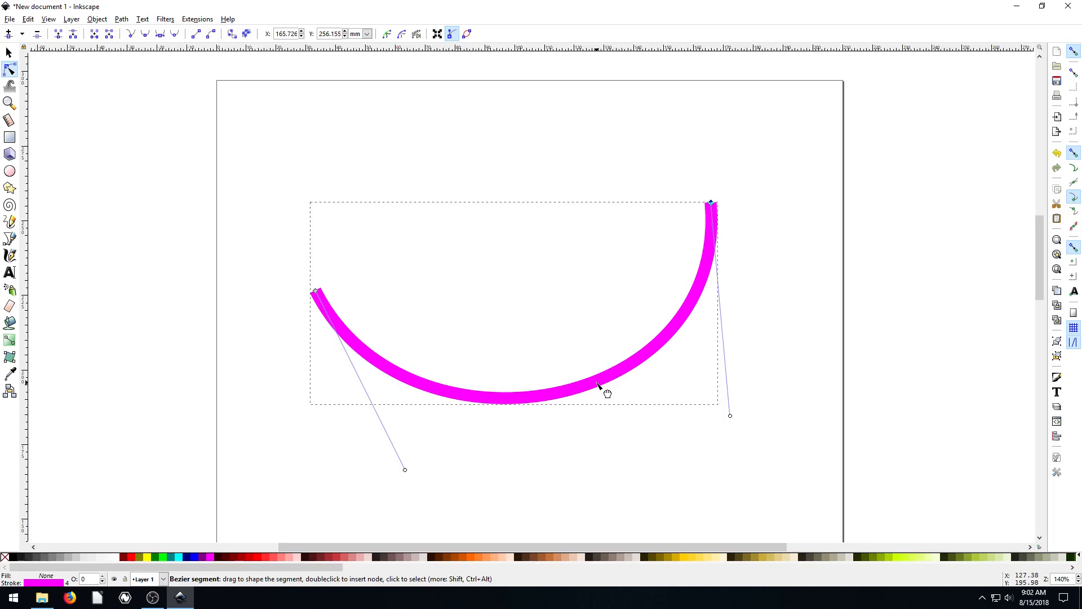
# - Reshape the curve through a rising S into a high arch hooking down at the left
pyautogui.moveTo(607, 392); pyautogui.dragTo(663, 351)
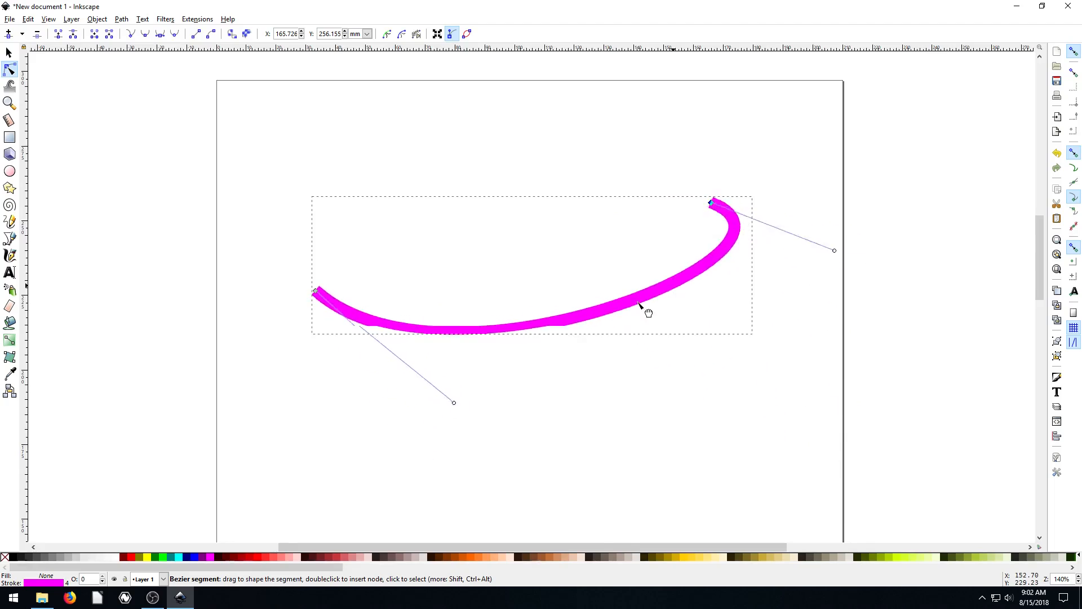
pyautogui.moveTo(663, 351); pyautogui.dragTo(674, 330)
pyautogui.moveTo(729, 262)
pyautogui.mouseDown()
pyautogui.moveTo(738, 191)
pyautogui.moveTo(651, 390)
pyautogui.mouseUp()
pyautogui.moveTo(647, 503)
pyautogui.mouseDown()
pyautogui.moveTo(532, 217)
pyautogui.moveTo(483, 247)
pyautogui.moveTo(569, 214)
pyautogui.moveTo(676, 314)
pyautogui.moveTo(397, 296)
pyautogui.moveTo(480, 409)
pyautogui.mouseUp()
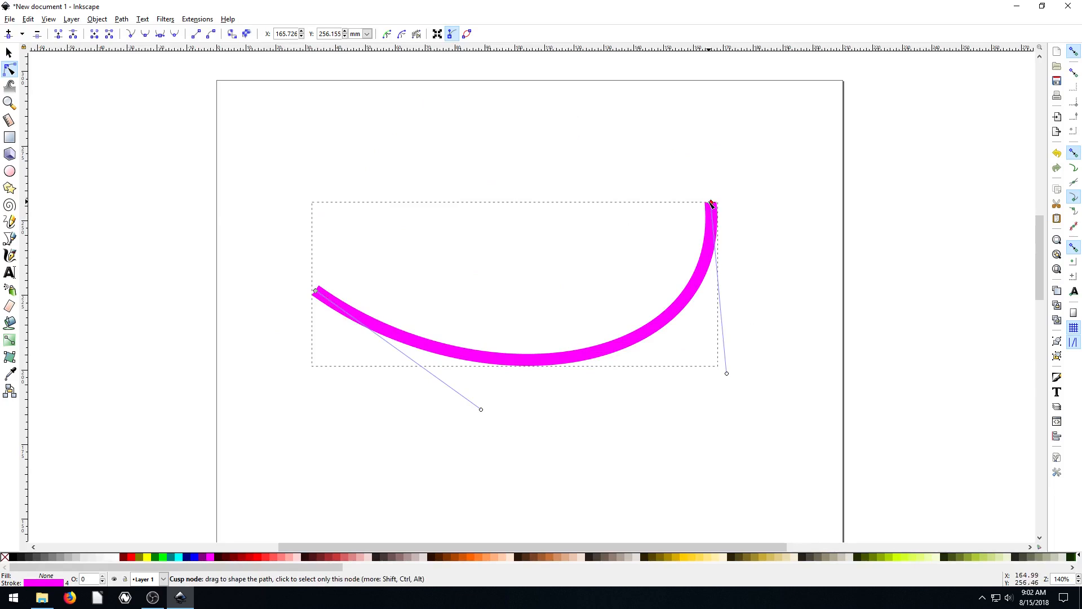
pyautogui.moveTo(592, 362)
pyautogui.mouseDown()
pyautogui.moveTo(623, 207)
pyautogui.moveTo(393, 162)
pyautogui.mouseUp()
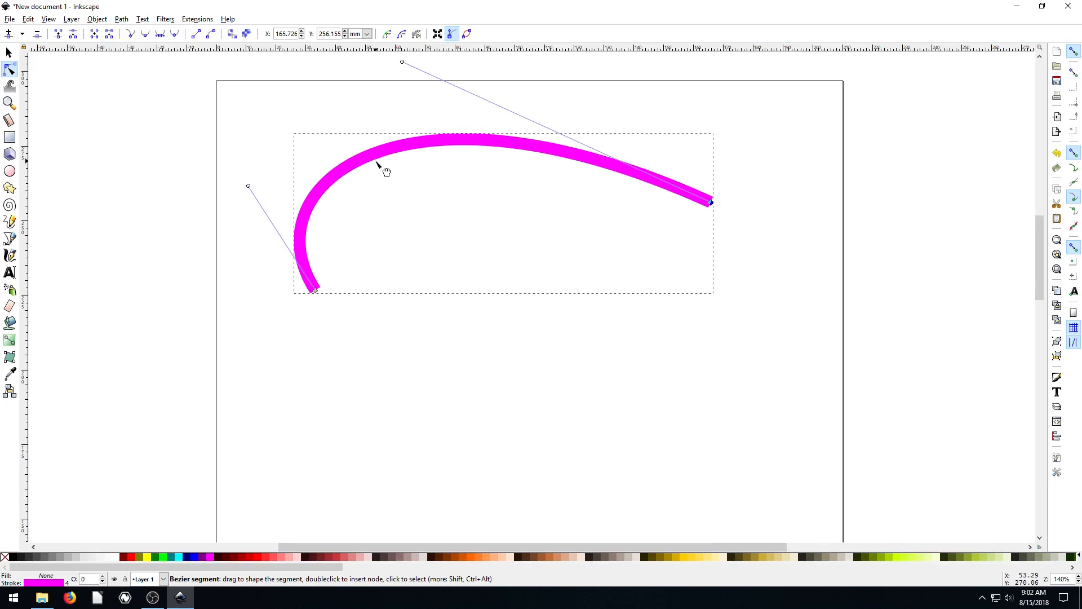
# - Add a middle node to the curve and move it down to sharpen the central bend
pyautogui.doubleClick(382, 155)
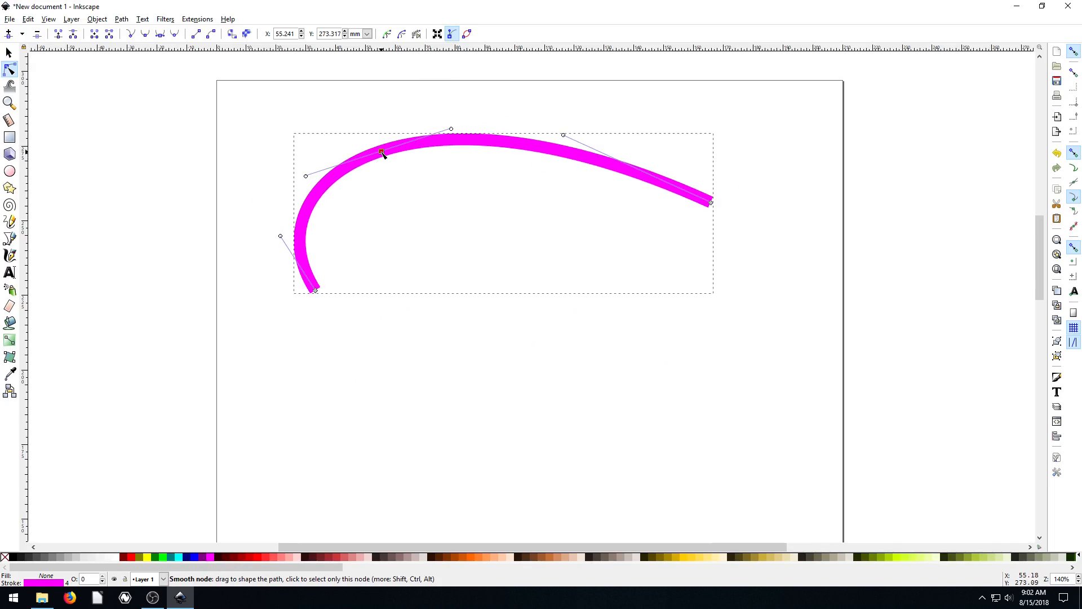
pyautogui.moveTo(383, 154)
pyautogui.mouseDown()
pyautogui.moveTo(365, 200)
pyautogui.moveTo(558, 398)
pyautogui.mouseUp()
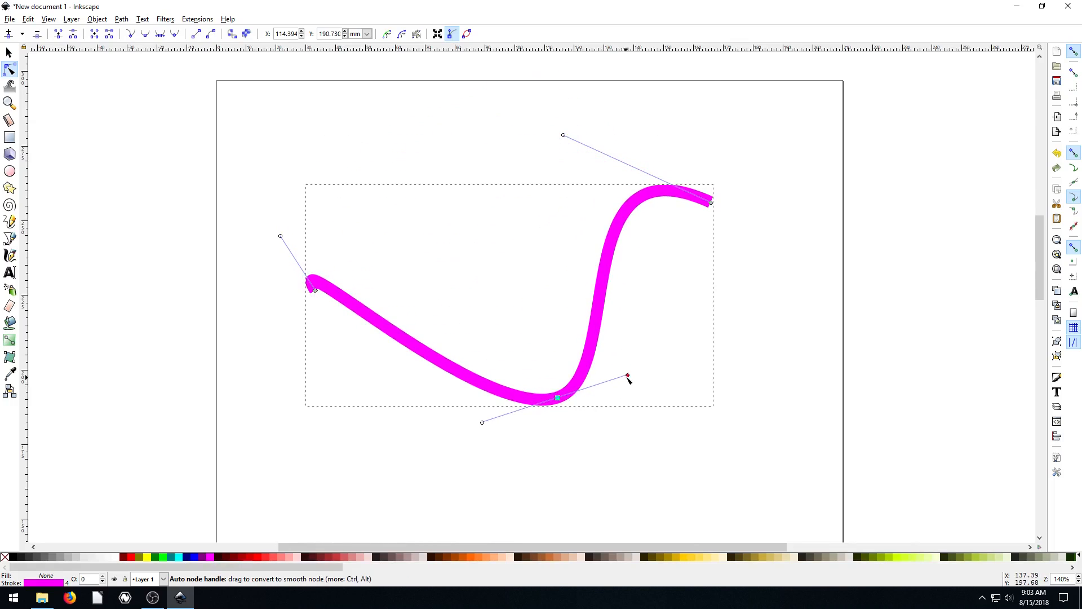
pyautogui.moveTo(628, 378)
pyautogui.mouseDown()
pyautogui.moveTo(521, 299)
pyautogui.moveTo(416, 419)
pyautogui.moveTo(389, 485)
pyautogui.mouseUp()
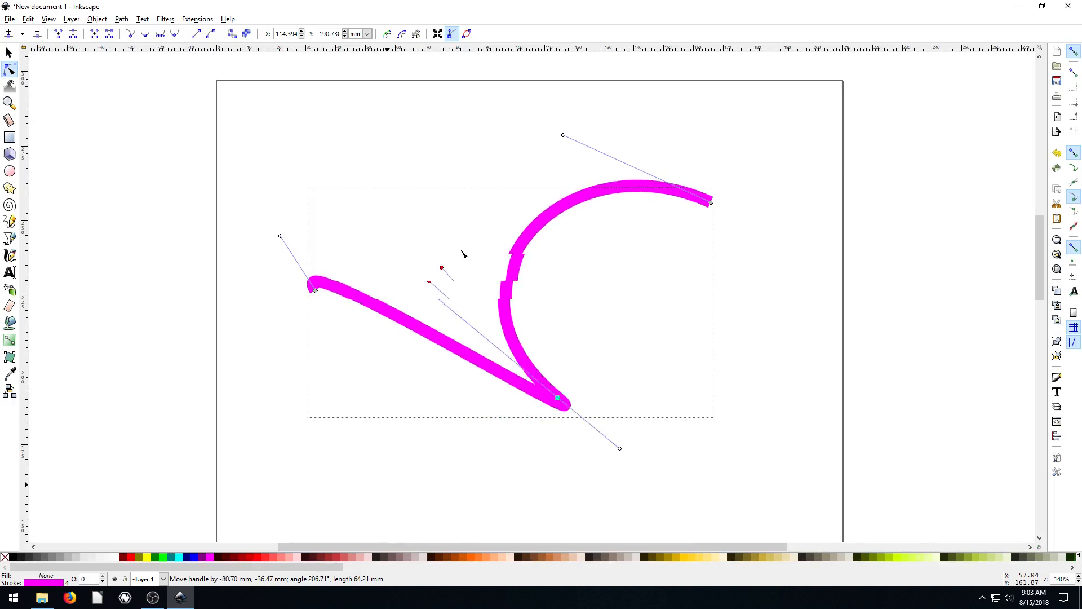
pyautogui.moveTo(457, 252); pyautogui.dragTo(544, 159)
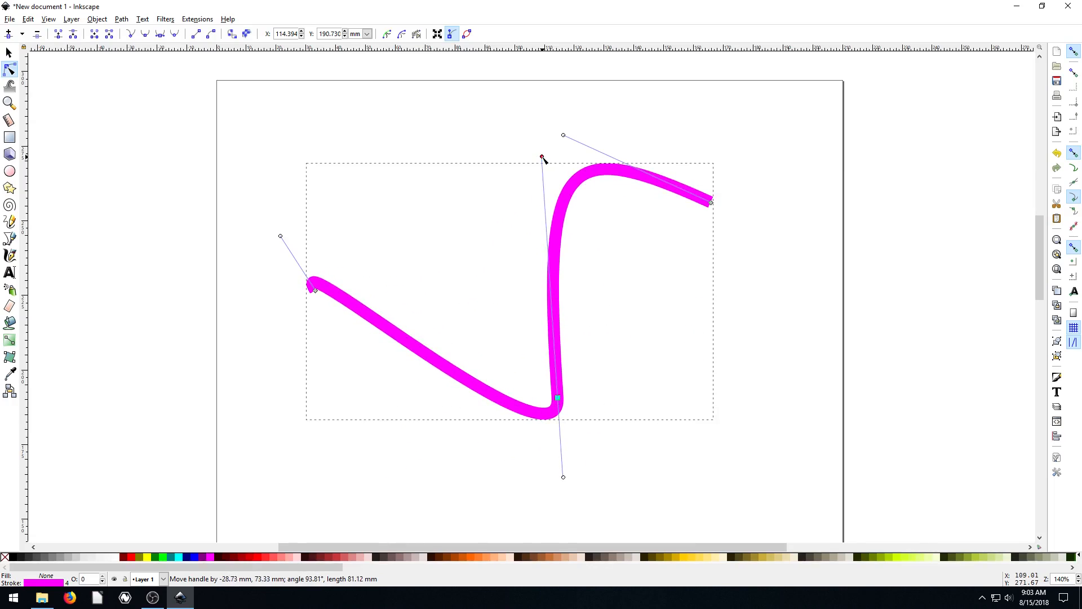
pyautogui.moveTo(557, 397)
pyautogui.mouseDown()
pyautogui.moveTo(526, 291)
pyautogui.moveTo(521, 313)
pyautogui.mouseUp()
# - Round the upper hump and flatten the left part into a balanced smooth S
pyautogui.moveTo(565, 134); pyautogui.dragTo(709, 95)
pyautogui.moveTo(280, 237)
pyautogui.mouseDown()
pyautogui.moveTo(233, 296)
pyautogui.moveTo(318, 437)
pyautogui.mouseUp()
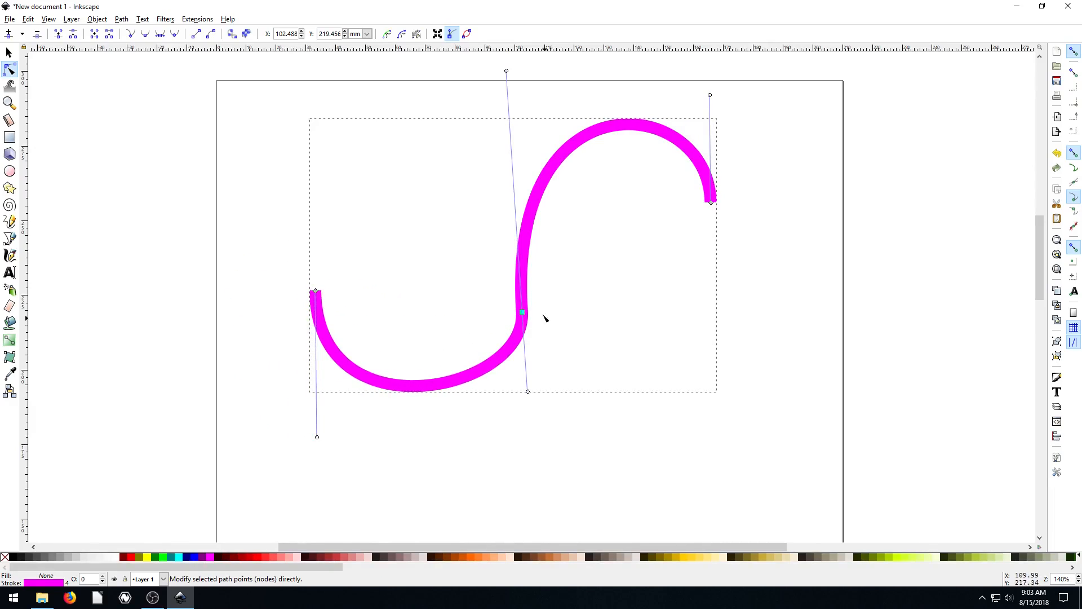
pyautogui.moveTo(506, 75); pyautogui.dragTo(517, 165)
pyautogui.moveTo(524, 314); pyautogui.dragTo(510, 269)
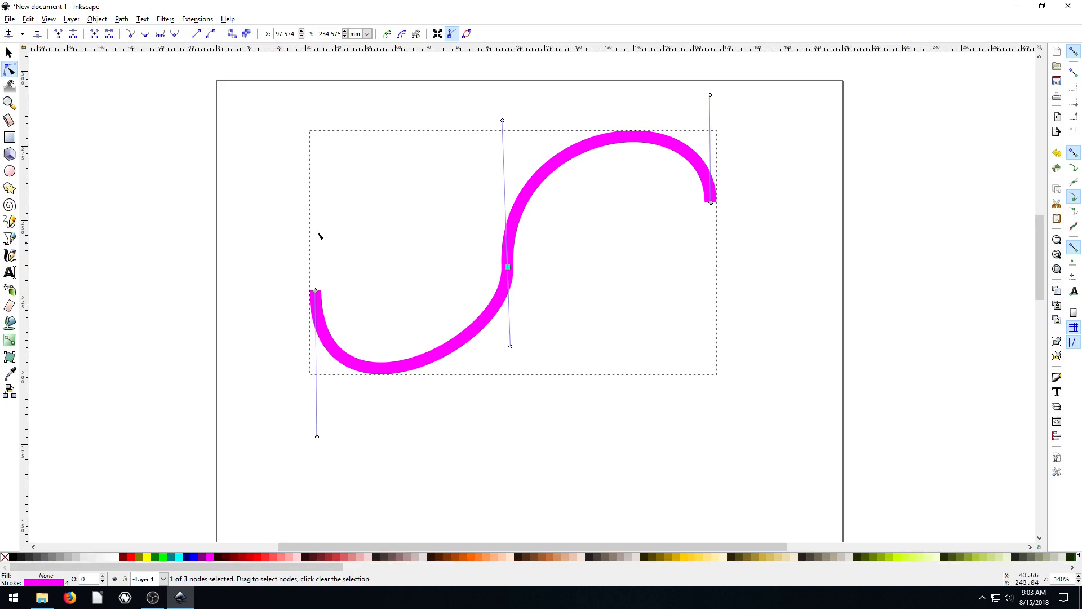
# - Delete the magenta S and draw a long multi-node black Bezier curve across the page
pyautogui.click(9, 53)
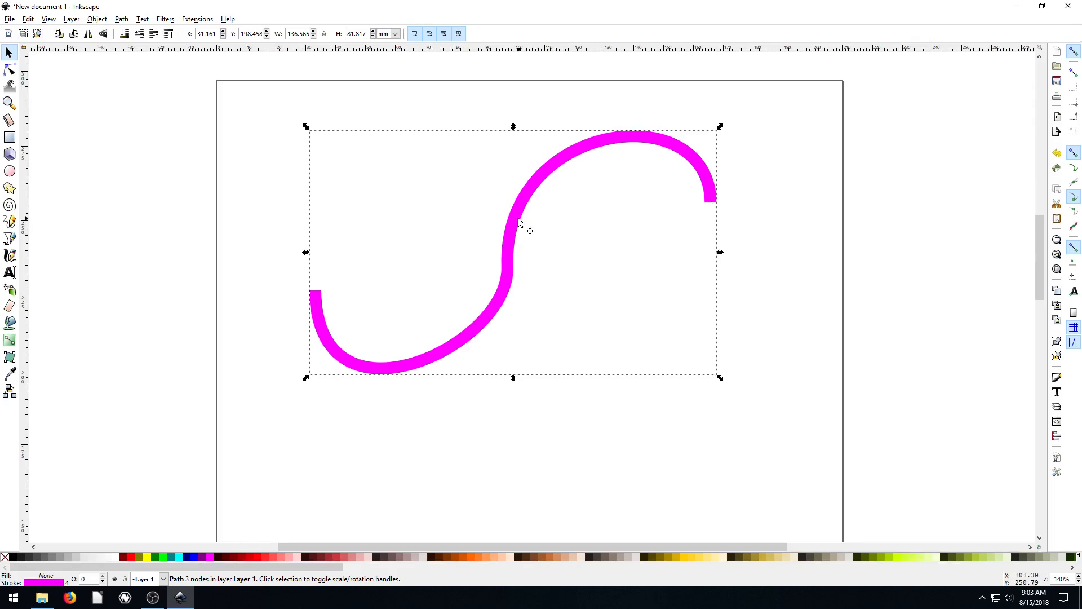
pyautogui.press('Delete')
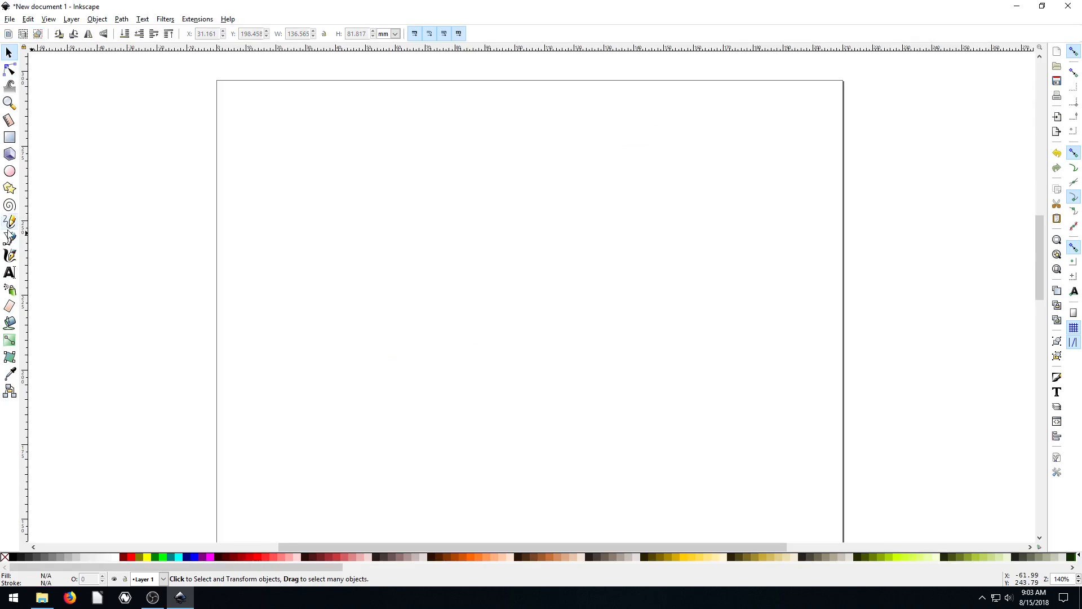
pyautogui.click(9, 237)
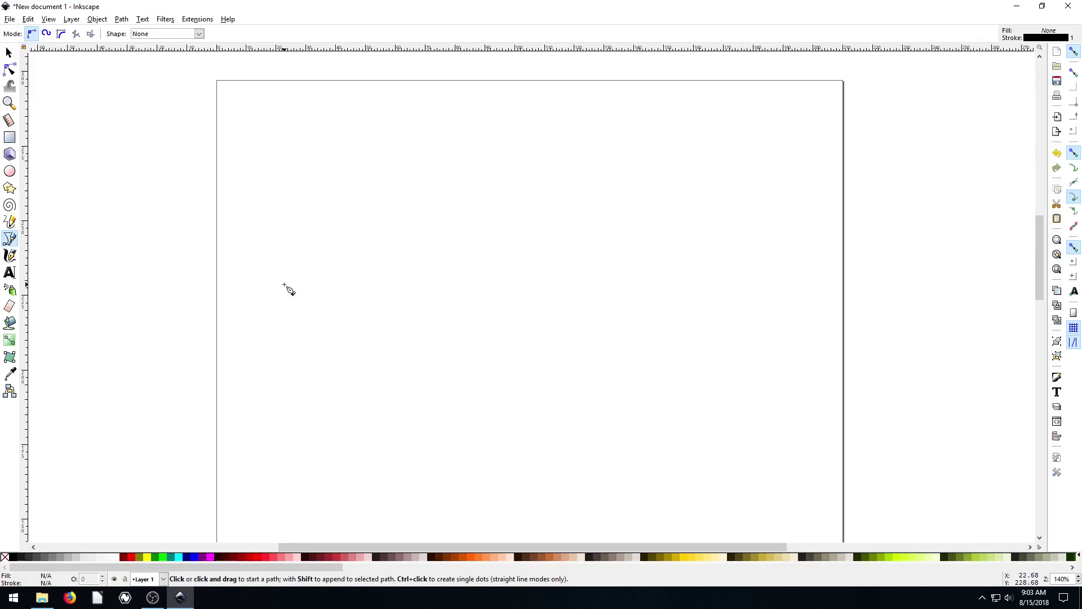
pyautogui.click(268, 312)
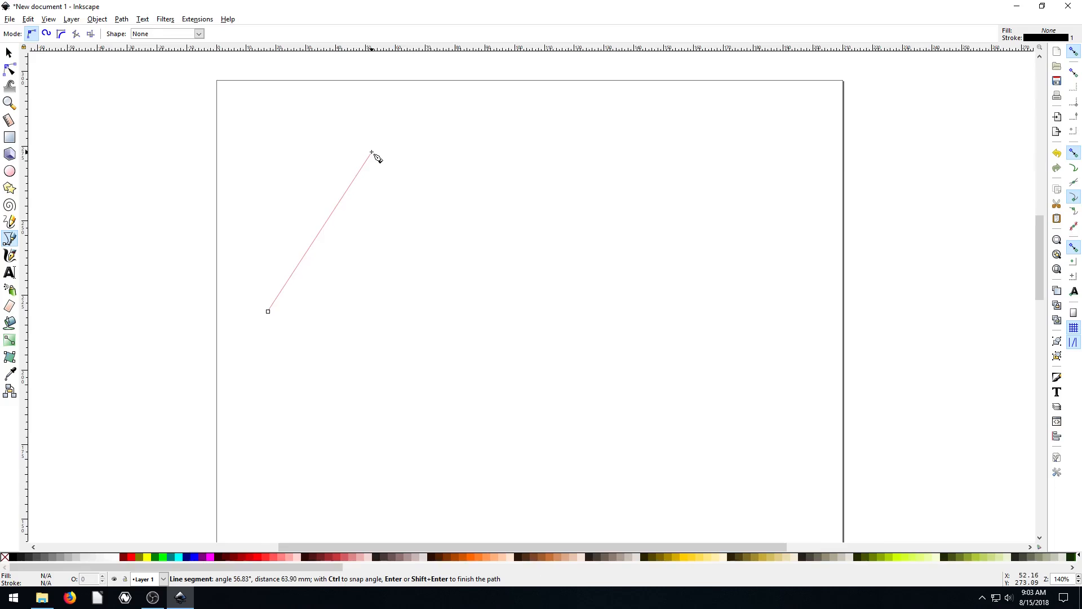
pyautogui.moveTo(373, 154)
pyautogui.mouseDown()
pyautogui.moveTo(483, 205)
pyautogui.moveTo(498, 251)
pyautogui.mouseUp()
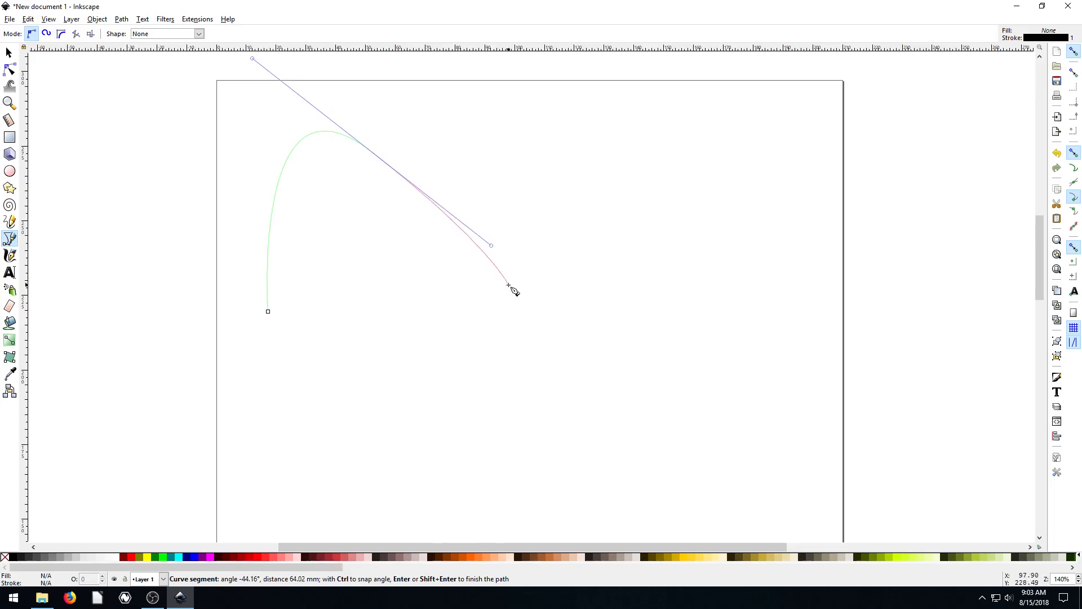
pyautogui.moveTo(584, 307)
pyautogui.mouseDown()
pyautogui.moveTo(614, 292)
pyautogui.moveTo(677, 181)
pyautogui.moveTo(792, 174)
pyautogui.moveTo(846, 241)
pyautogui.mouseUp()
pyautogui.moveTo(841, 334)
pyautogui.mouseDown()
pyautogui.moveTo(845, 350)
pyautogui.moveTo(848, 339)
pyautogui.mouseUp()
pyautogui.moveTo(651, 474); pyautogui.dragTo(547, 414)
pyautogui.press('Return')
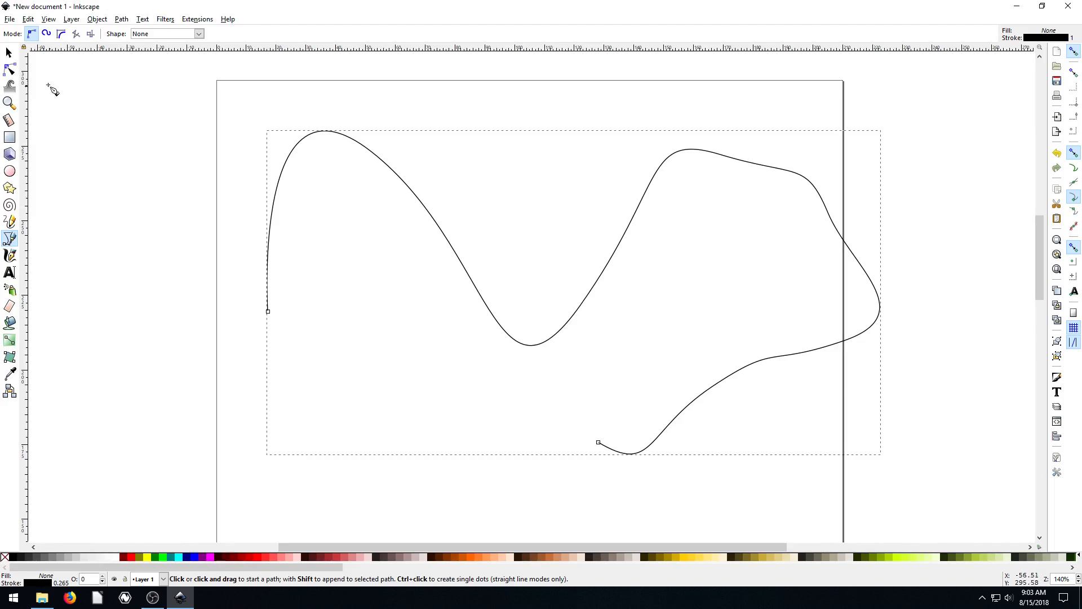
# - Refine the wavy curve's humps and dips by adjusting its nodes and segments
pyautogui.click(9, 68)
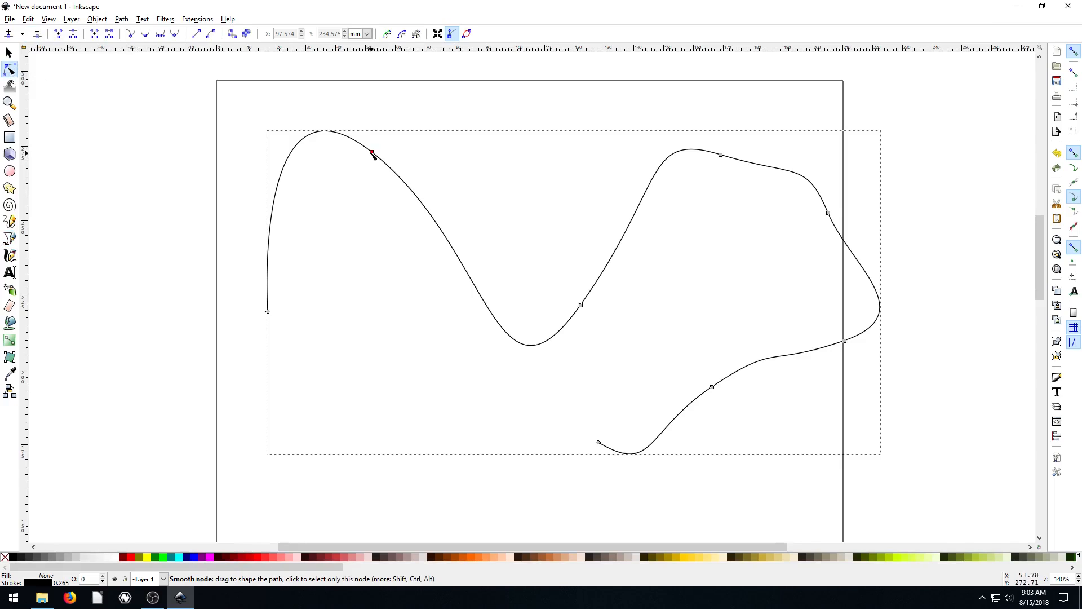
pyautogui.moveTo(372, 155); pyautogui.dragTo(379, 186)
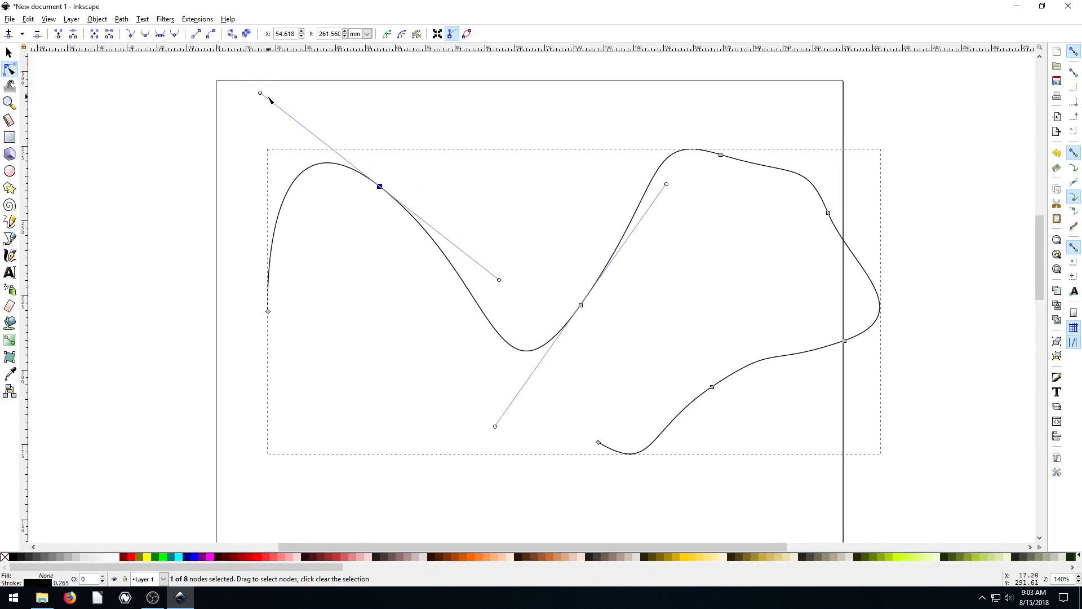
pyautogui.moveTo(261, 93); pyautogui.dragTo(259, 186)
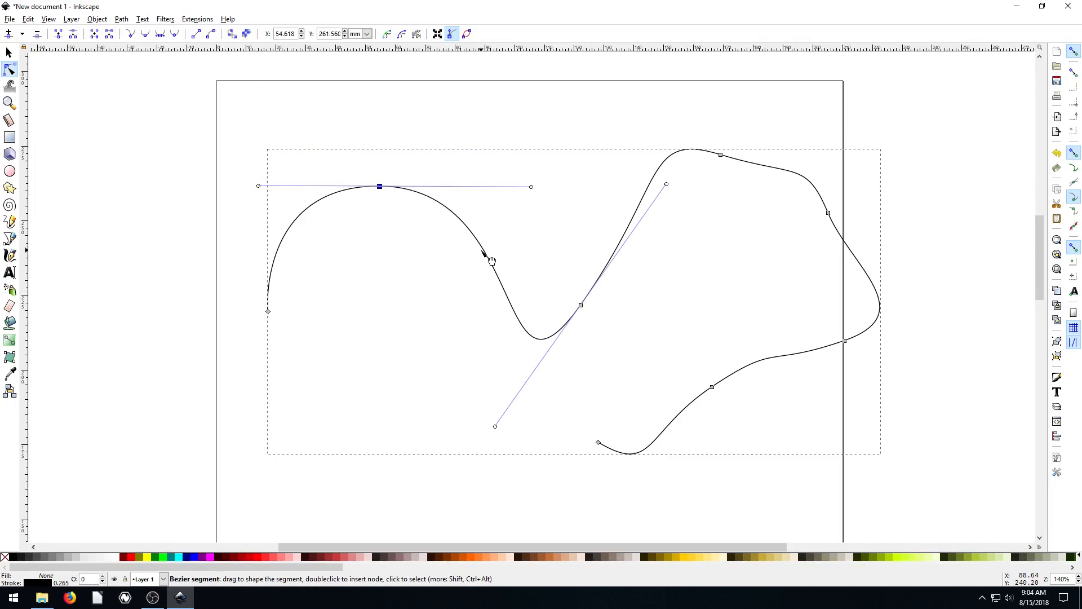
pyautogui.moveTo(488, 258); pyautogui.dragTo(489, 269)
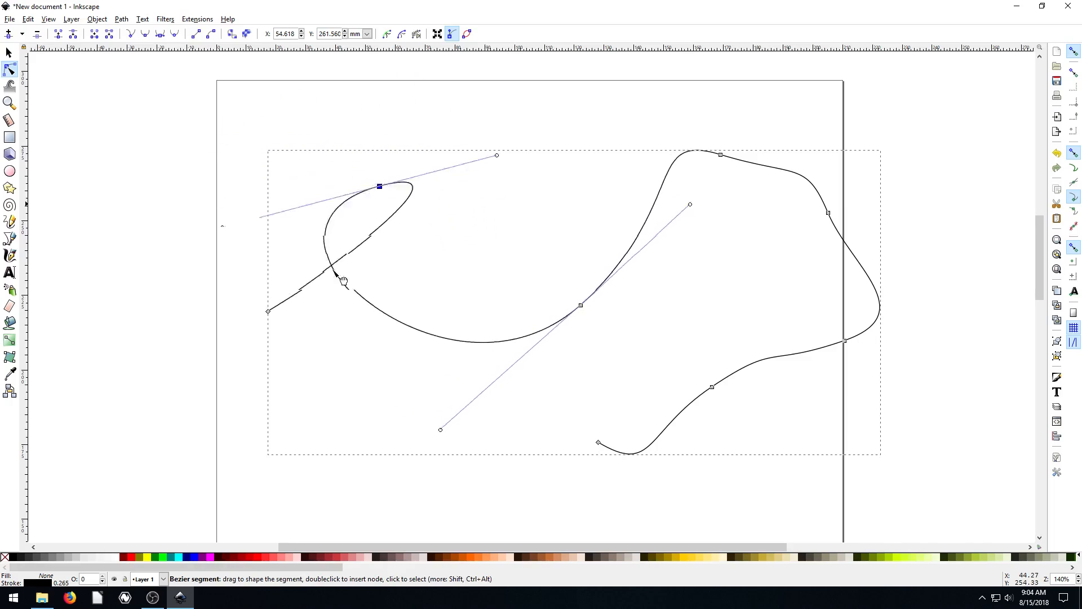
pyautogui.moveTo(672, 433); pyautogui.dragTo(646, 353)
pyautogui.moveTo(763, 176); pyautogui.dragTo(758, 233)
pyautogui.moveTo(665, 178)
pyautogui.mouseDown()
pyautogui.moveTo(626, 244)
pyautogui.moveTo(660, 253)
pyautogui.mouseUp()
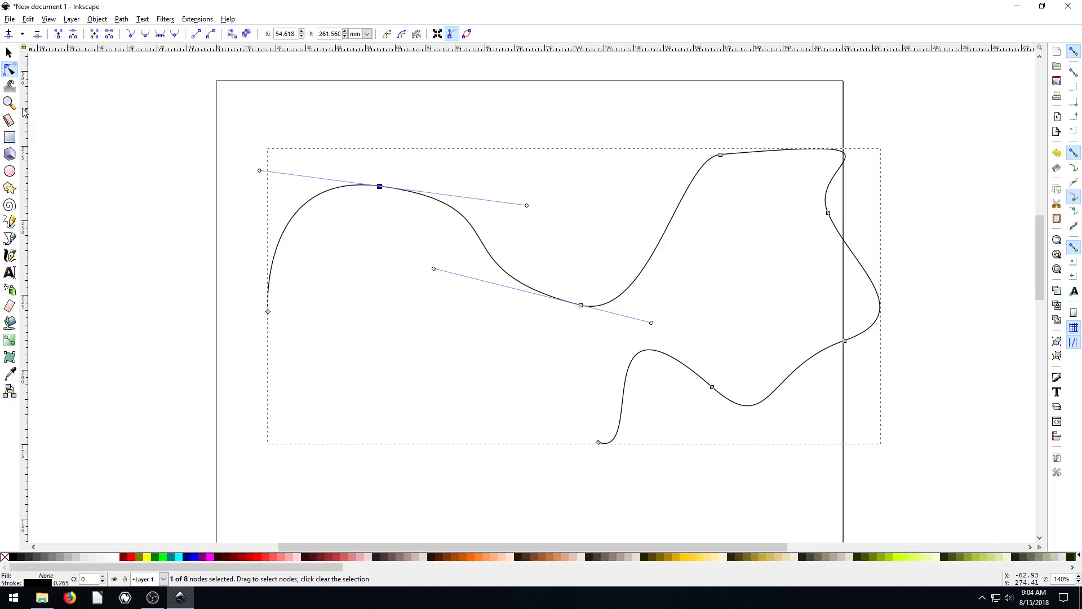
pyautogui.click(11, 239)
pyautogui.scroll(-5, 356, 262)
# - Draw a two-point straight line below the curve and drag it up into a tall arch
pyautogui.click(339, 390)
pyautogui.click(607, 388)
pyautogui.press('Return')
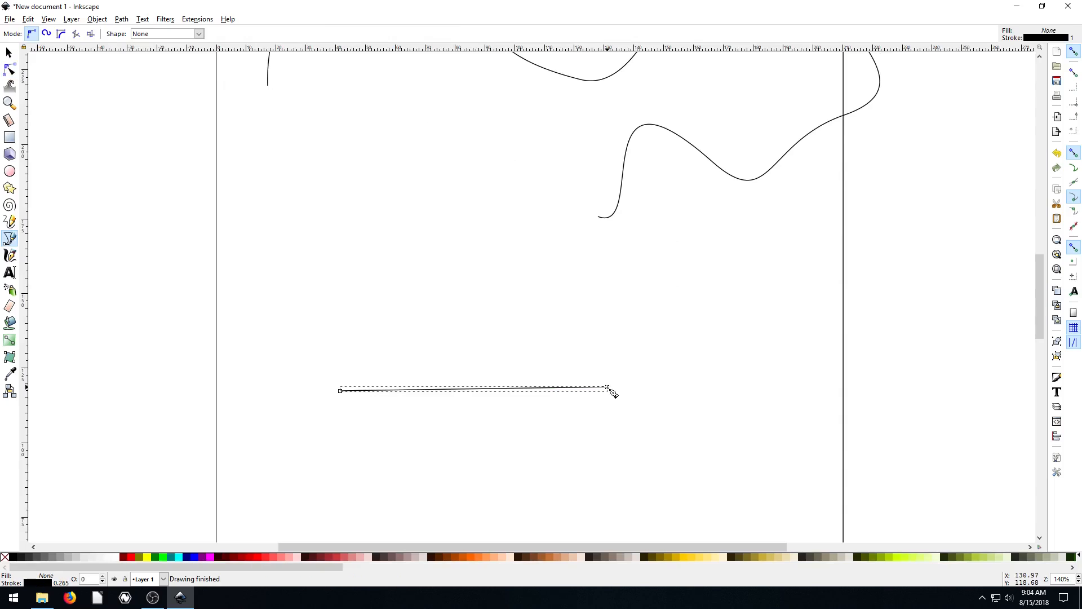
pyautogui.click(10, 69)
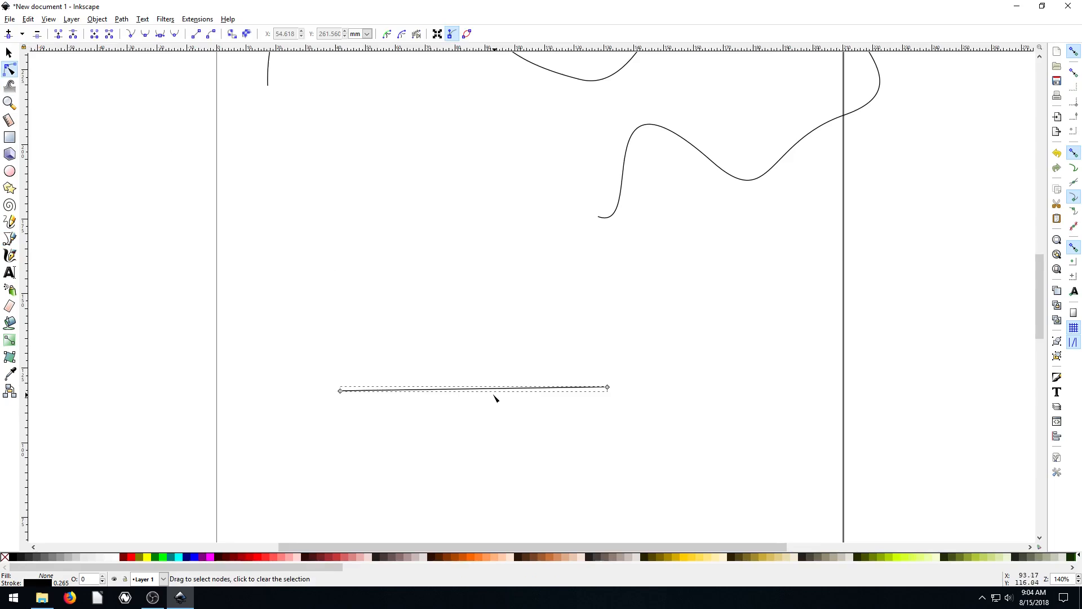
pyautogui.moveTo(488, 391)
pyautogui.mouseDown()
pyautogui.moveTo(464, 268)
pyautogui.moveTo(464, 173)
pyautogui.mouseUp()
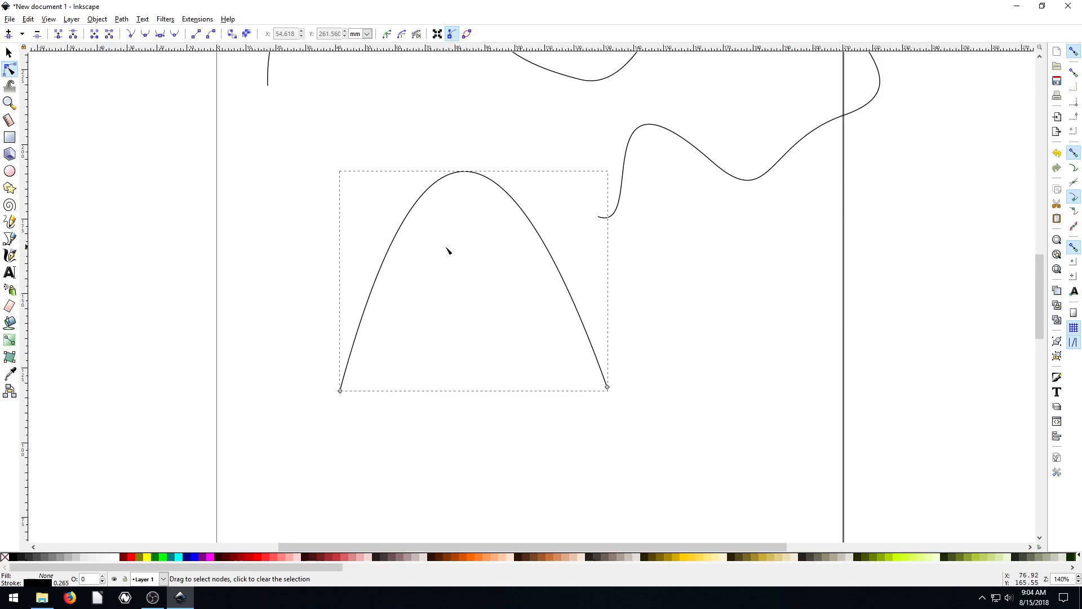
pyautogui.scroll(3, 448, 250)
pyautogui.scroll(-4, 464, 243)
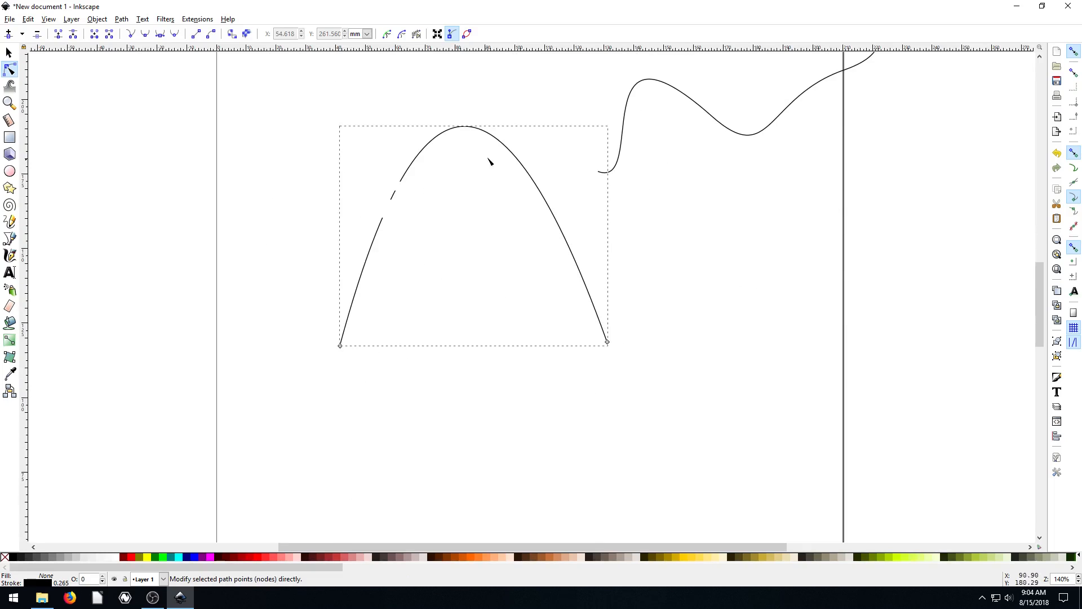
pyautogui.scroll(3, 304, 211)
pyautogui.scroll(5, 393, 263)
pyautogui.scroll(2, 393, 262)
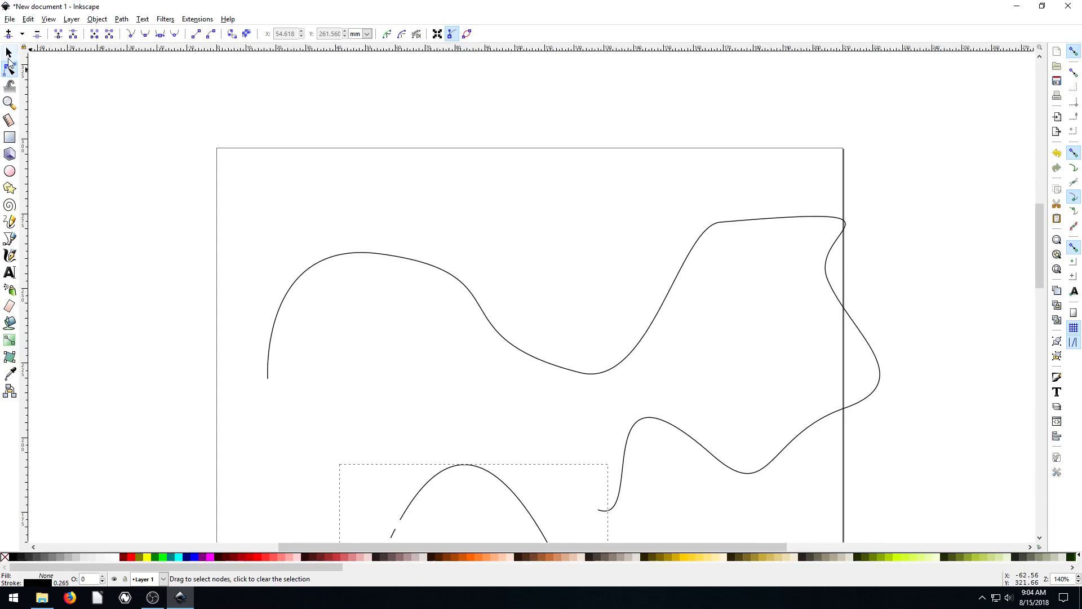
# - Delete the arch below the wavy line, undoing an accidental deletion of the line itself
pyautogui.click(10, 52)
pyautogui.click(490, 335)
pyautogui.press('Delete')
pyautogui.scroll(-3, 508, 345)
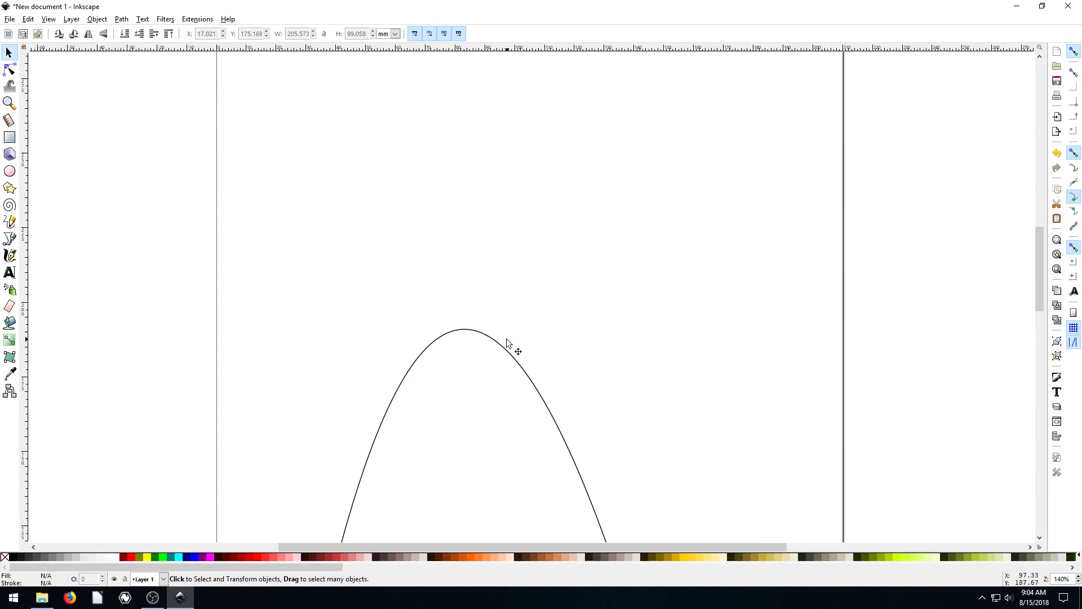
pyautogui.click(494, 354)
pyautogui.scroll(-3, 508, 346)
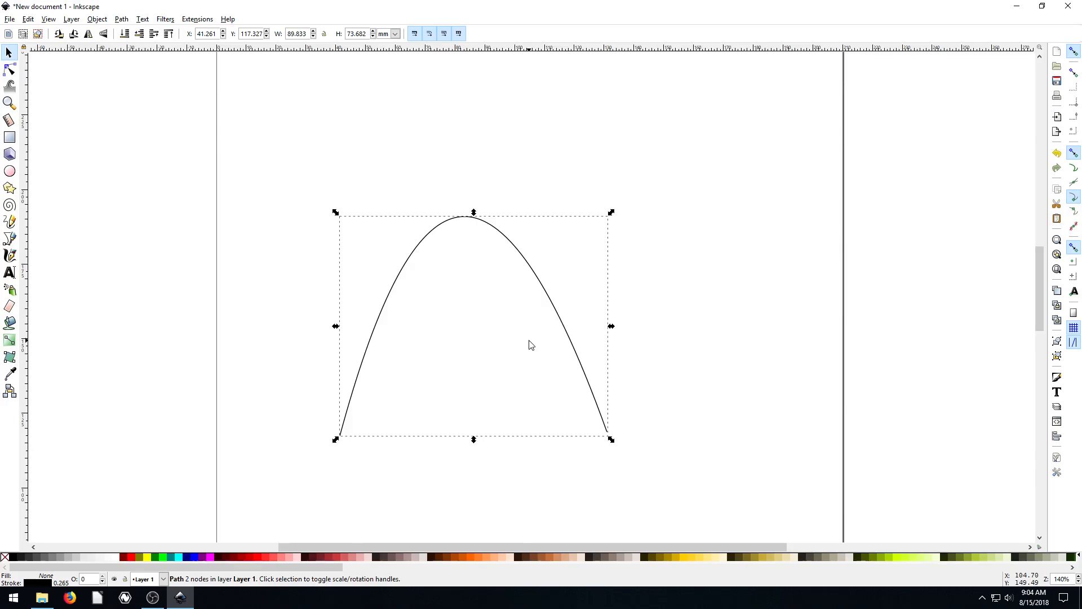
pyautogui.hotkey('ctrl', 'z')
pyautogui.scroll(3, 515, 317)
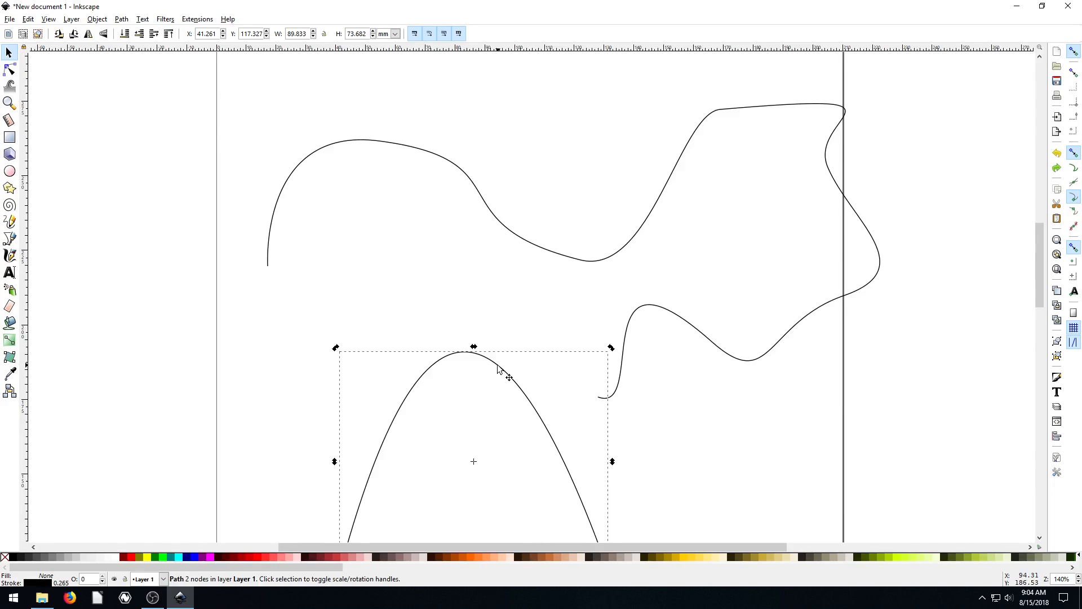
pyautogui.press('Delete')
# - Trim the wavy line by deleting its tail node and its two leftmost nodes
pyautogui.click(540, 248)
pyautogui.press('n')
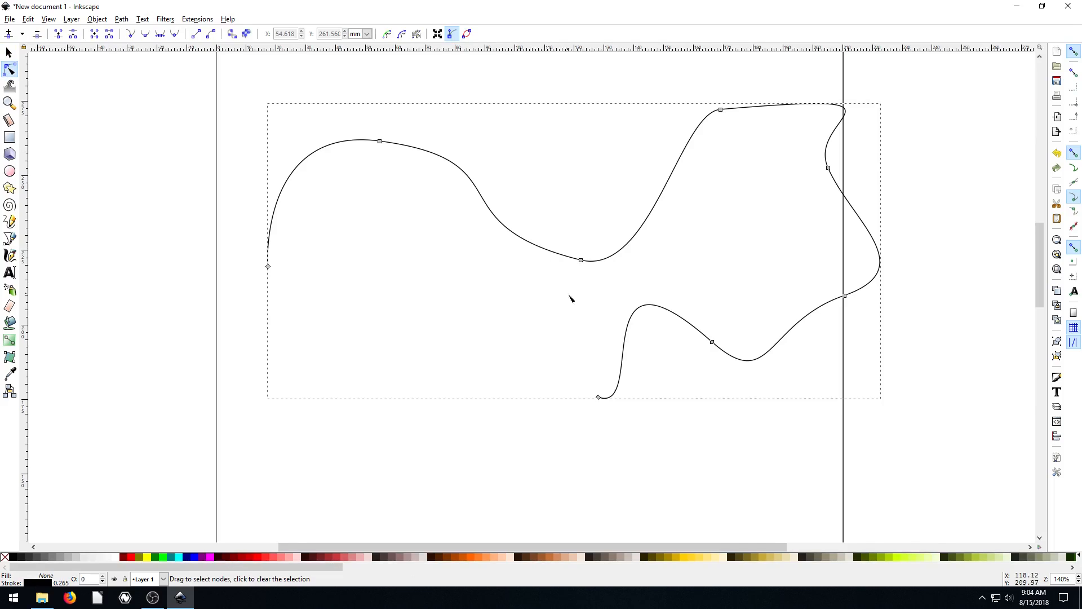
pyautogui.click(599, 397)
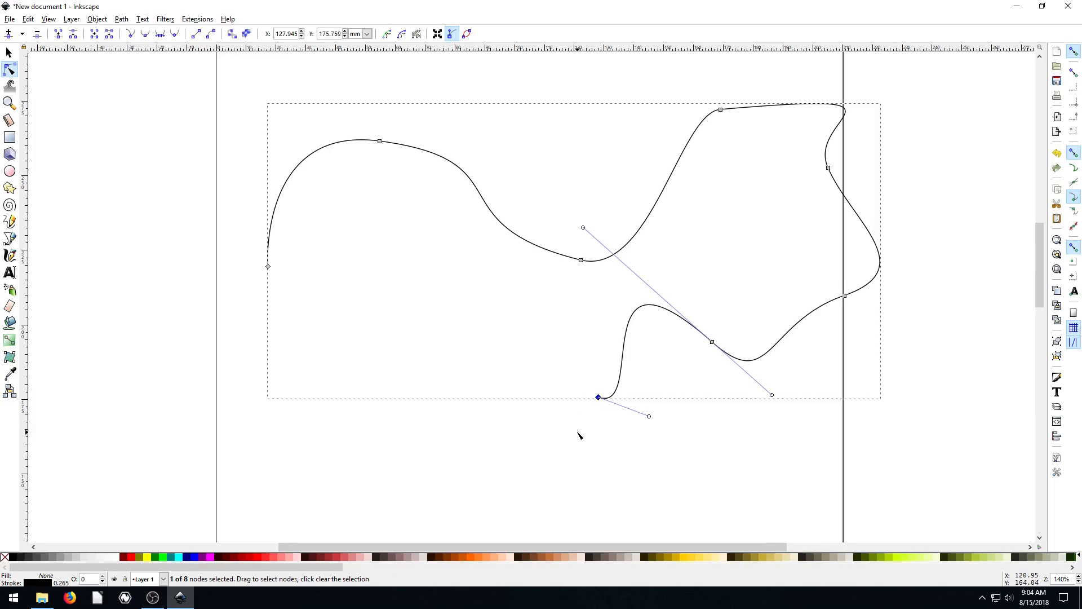
pyautogui.press('Delete')
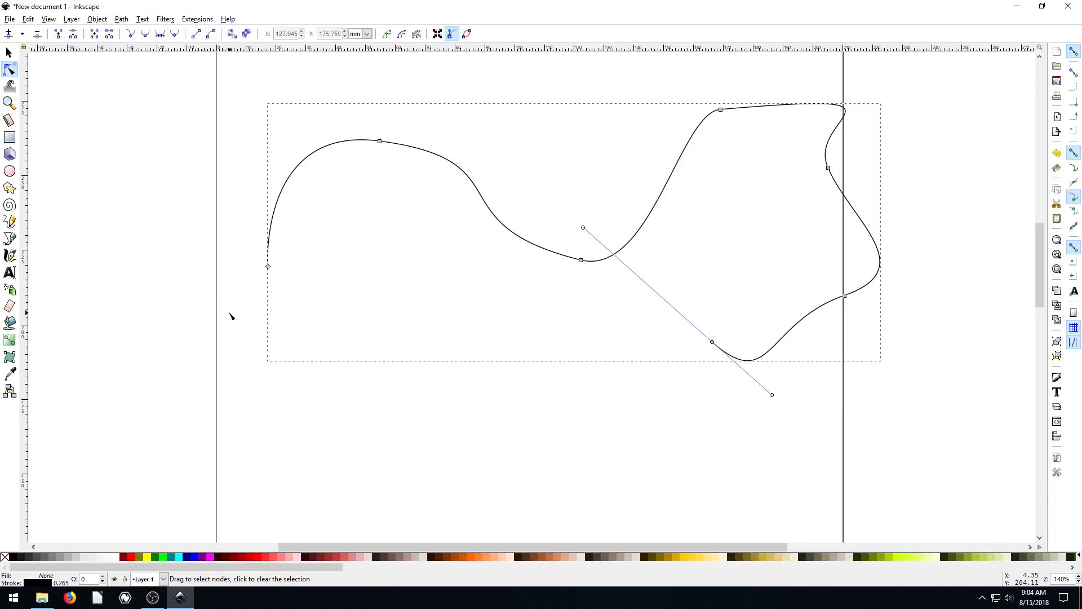
pyautogui.moveTo(246, 300); pyautogui.dragTo(406, 102)
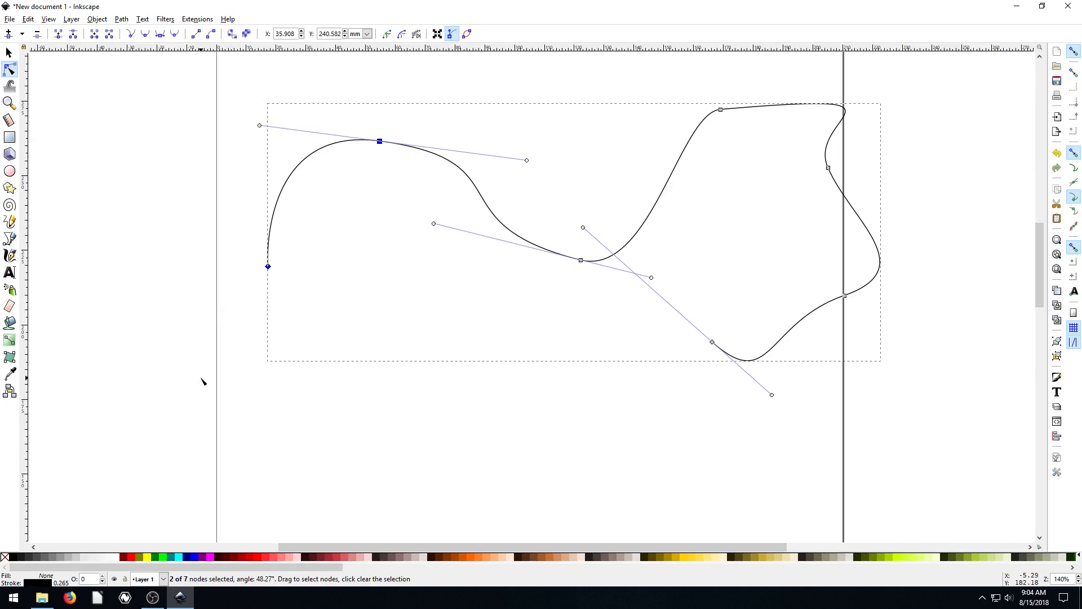
pyautogui.moveTo(268, 266); pyautogui.dragTo(519, 298)
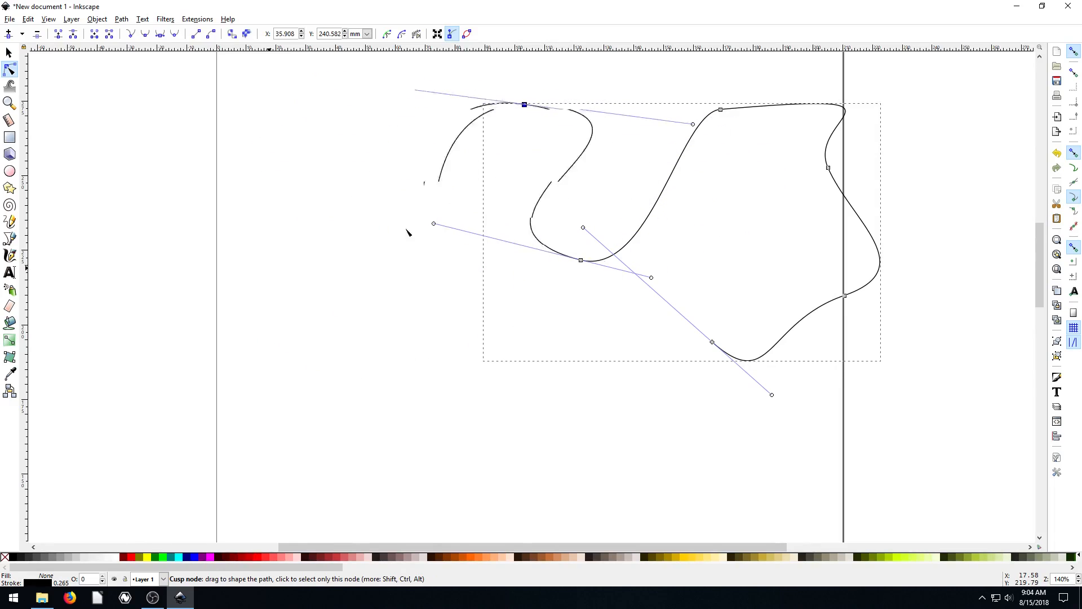
pyautogui.moveTo(519, 299); pyautogui.dragTo(255, 296)
pyautogui.press('Delete')
# - Rubber-band the remaining line's nodes and move the line left and down onto the page
pyautogui.click(468, 186)
pyautogui.moveTo(518, 83); pyautogui.dragTo(906, 405)
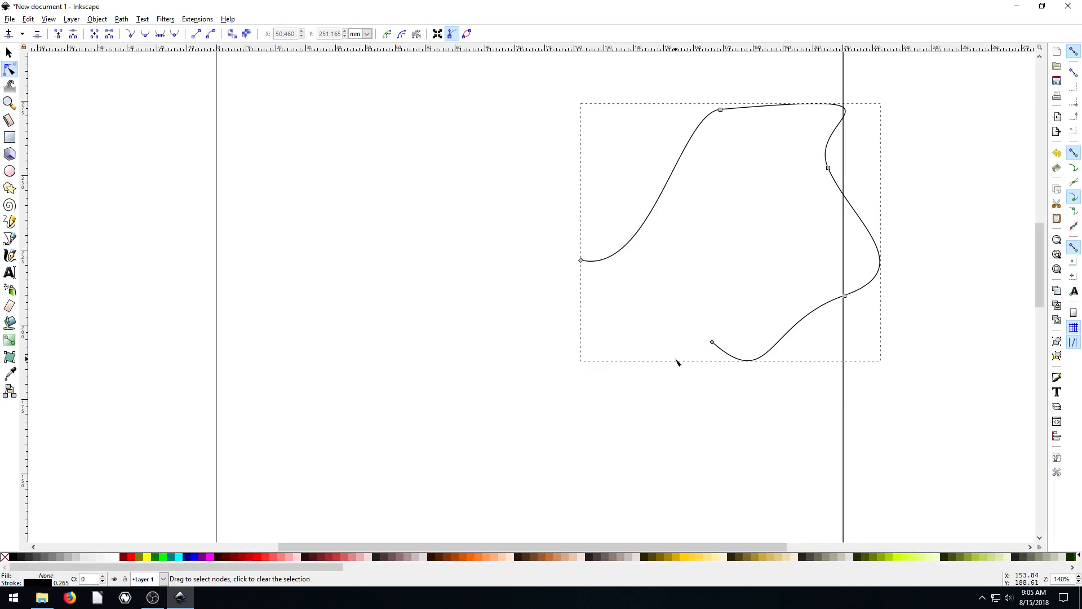
pyautogui.click(502, 349)
pyautogui.moveTo(528, 85); pyautogui.dragTo(786, 399)
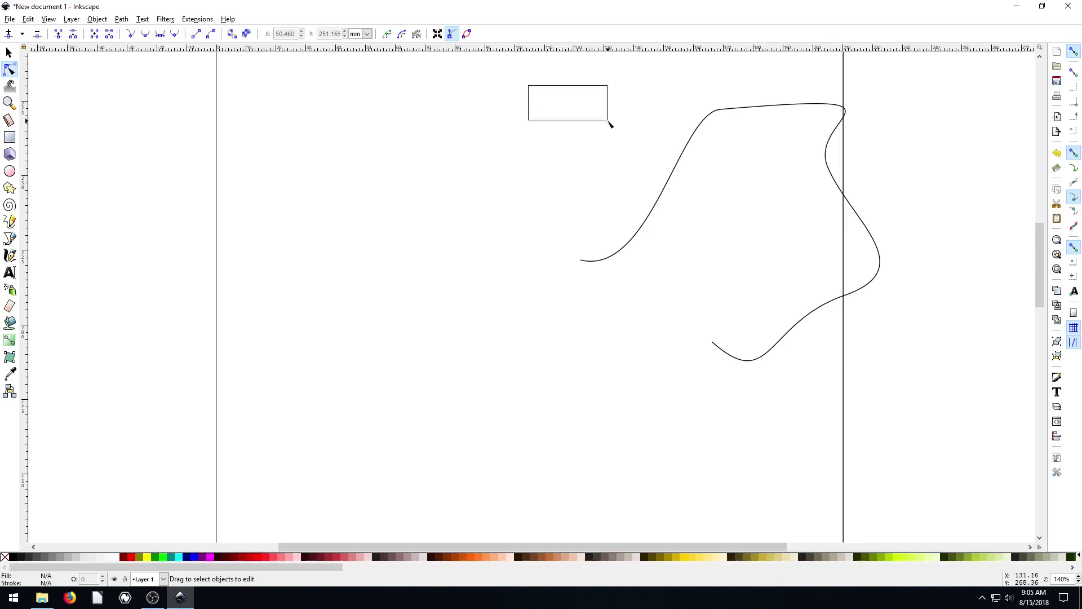
pyautogui.click(9, 54)
pyautogui.moveTo(721, 115)
pyautogui.mouseDown()
pyautogui.moveTo(473, 169)
pyautogui.moveTo(501, 166)
pyautogui.mouseUp()
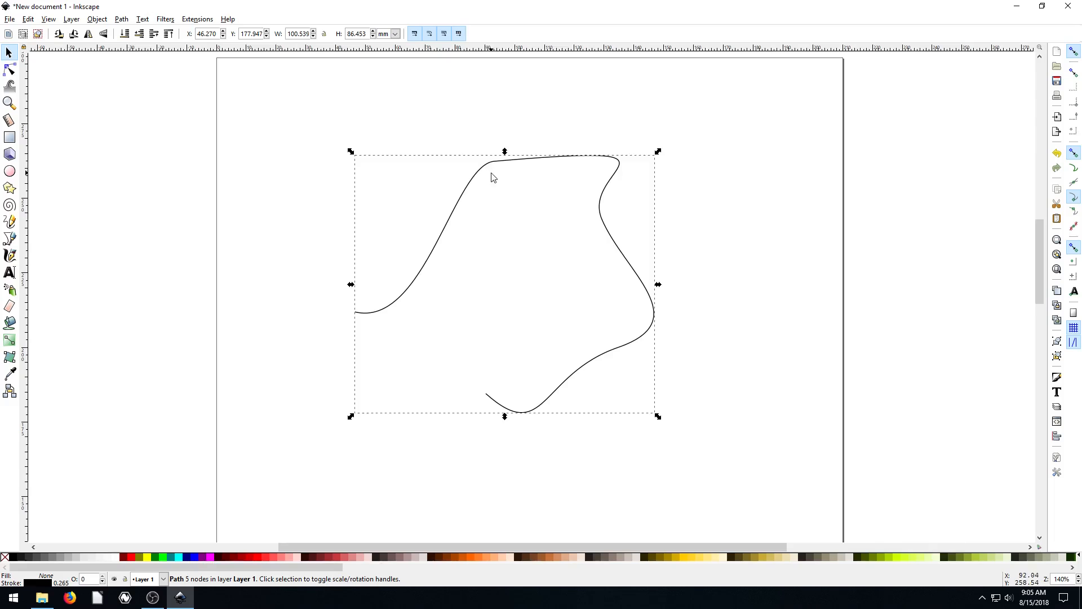
# - Delete the old line and draw a closed shape with a left zigzag and rounded right lobe
pyautogui.press('Delete')
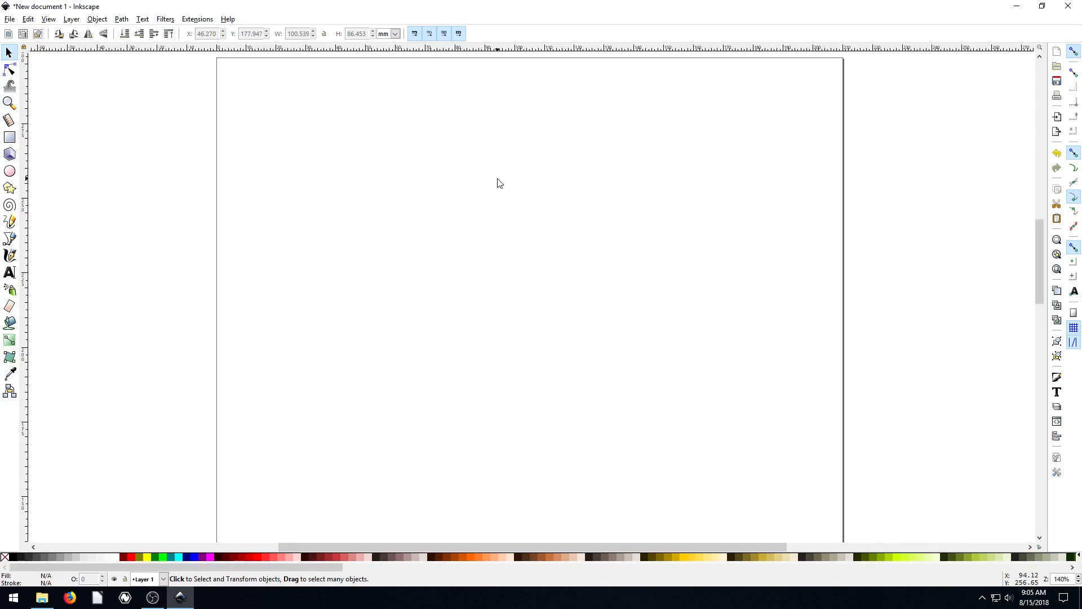
pyautogui.scroll(1, 497, 181)
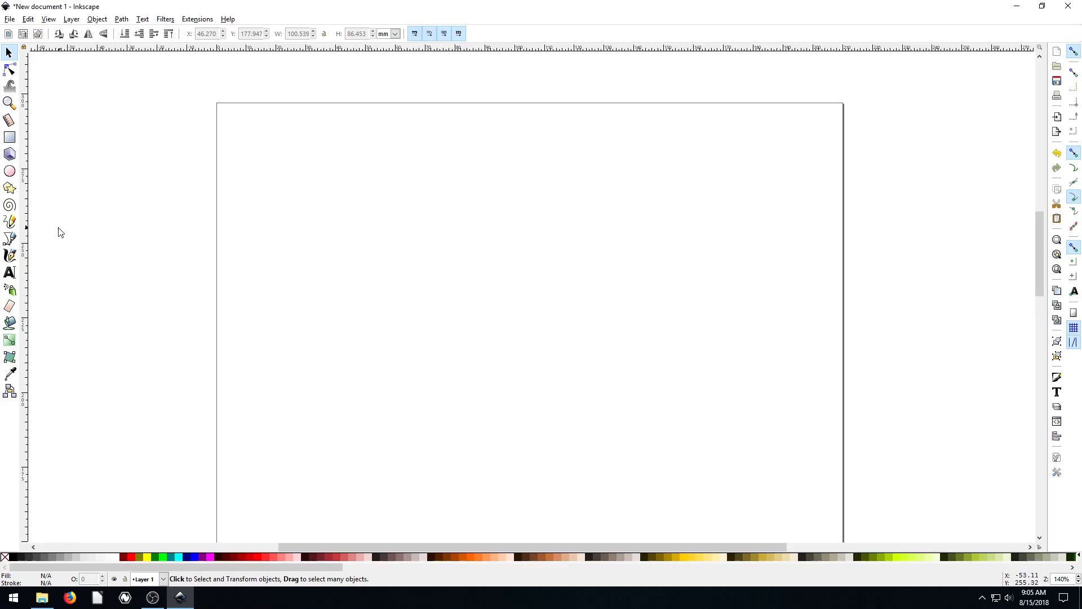
pyautogui.click(10, 239)
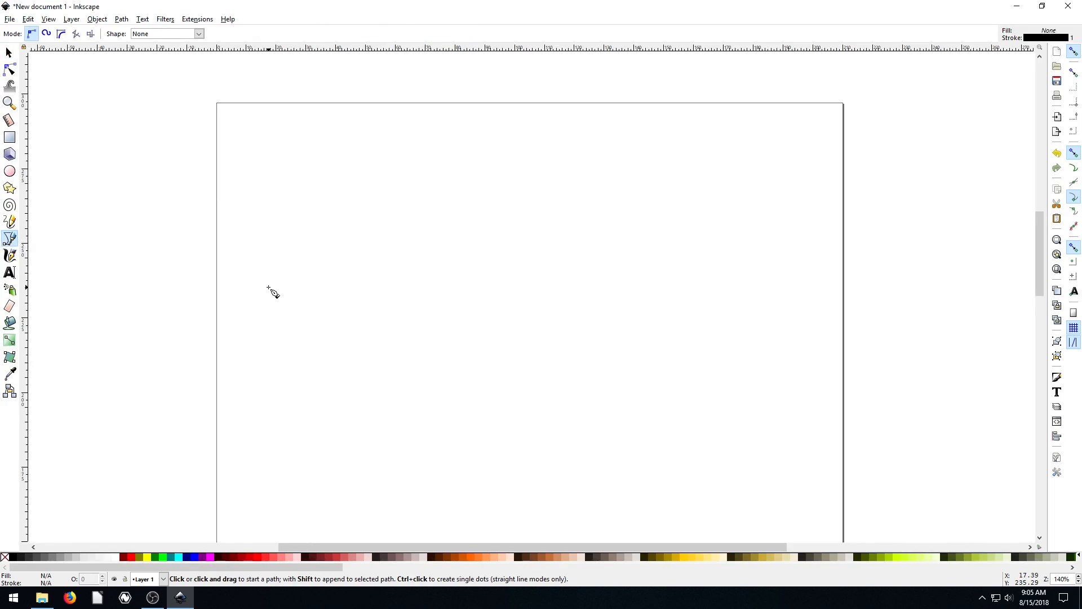
pyautogui.click(300, 303)
pyautogui.click(406, 177)
pyautogui.click(633, 178)
pyautogui.moveTo(683, 281)
pyautogui.mouseDown()
pyautogui.moveTo(617, 362)
pyautogui.moveTo(526, 332)
pyautogui.mouseUp()
pyautogui.click(475, 243)
pyautogui.click(455, 340)
pyautogui.click(398, 382)
pyautogui.click(373, 315)
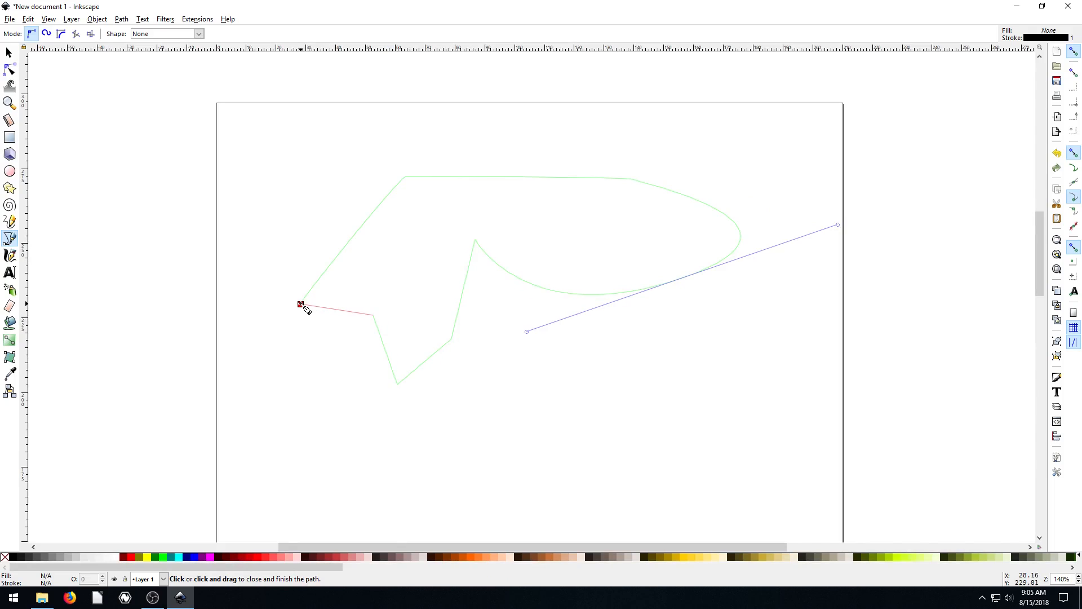
pyautogui.click(301, 304)
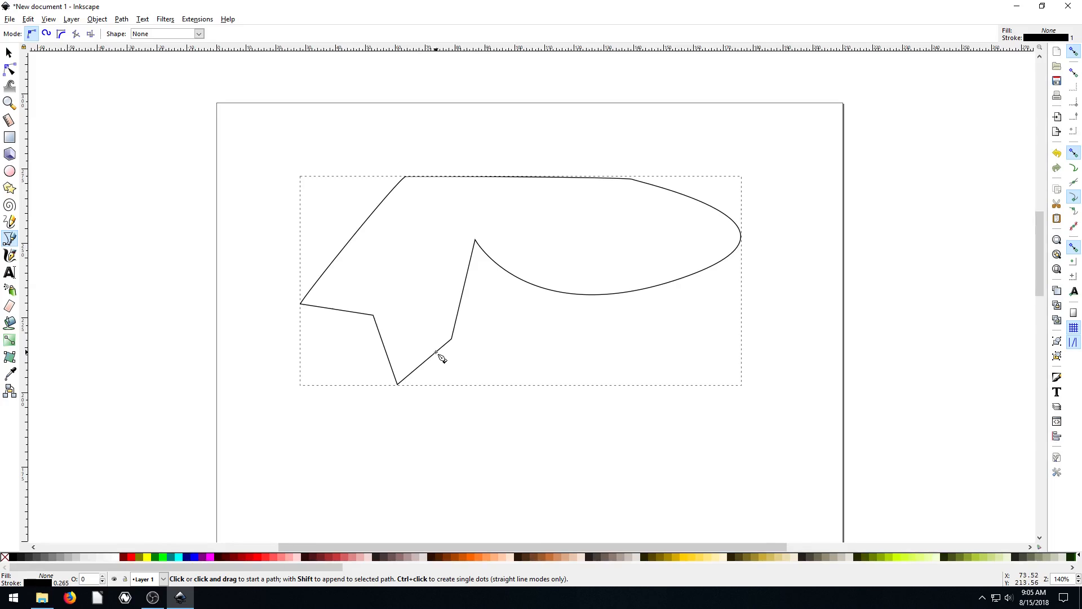
# - Move the shape slightly up-left and reposition its top-left corner node
pyautogui.click(10, 53)
pyautogui.moveTo(409, 188); pyautogui.dragTo(349, 153)
pyautogui.doubleClick(396, 181)
pyautogui.moveTo(463, 240); pyautogui.dragTo(442, 264)
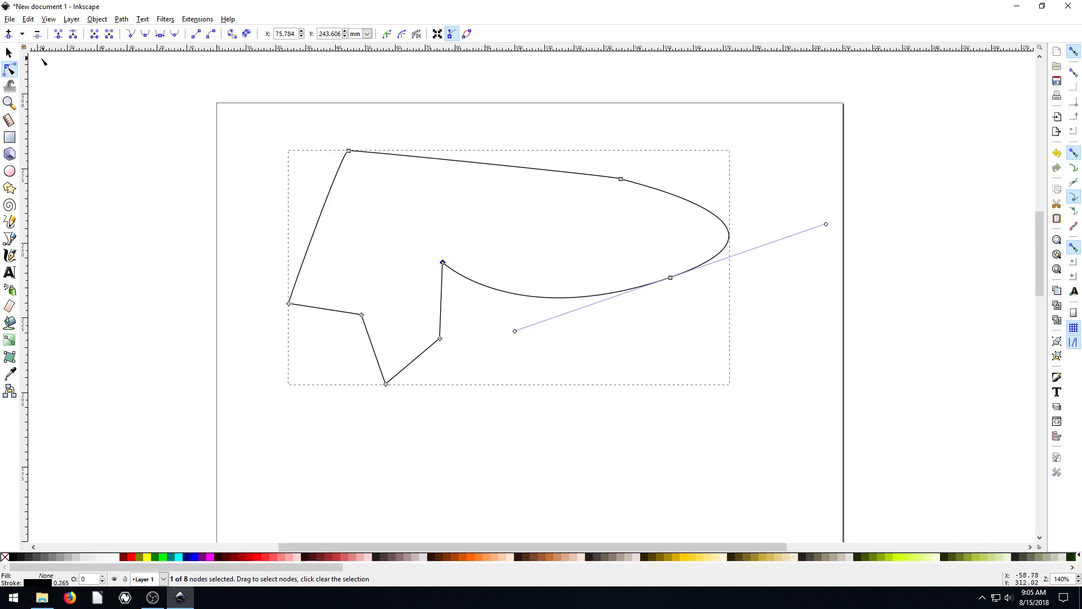
# - Try yellow and red fills, then leave the shape unfilled with a blue outline
pyautogui.click(10, 53)
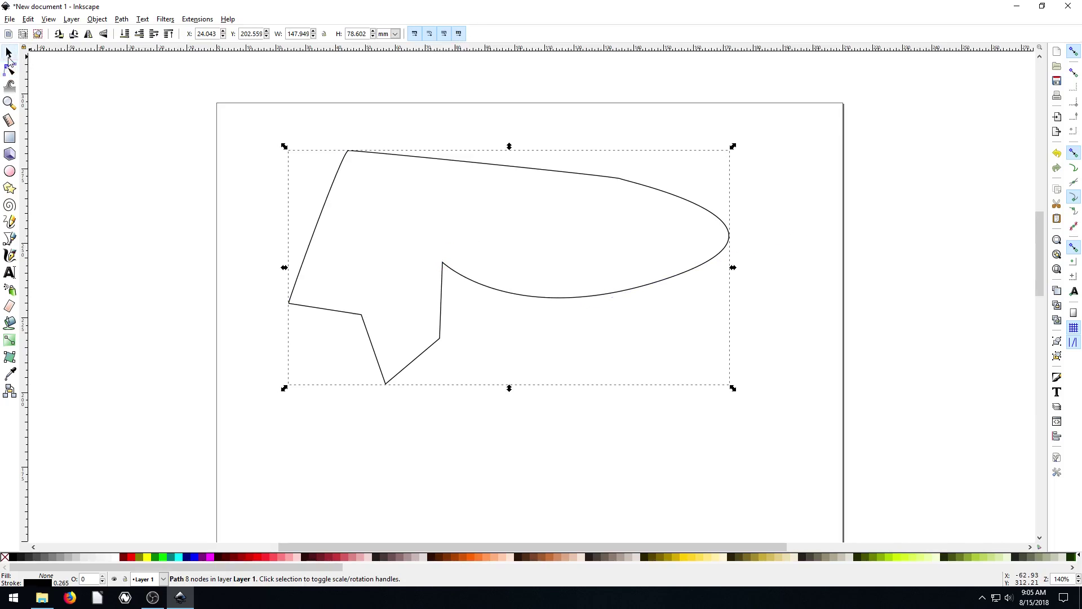
pyautogui.click(149, 557)
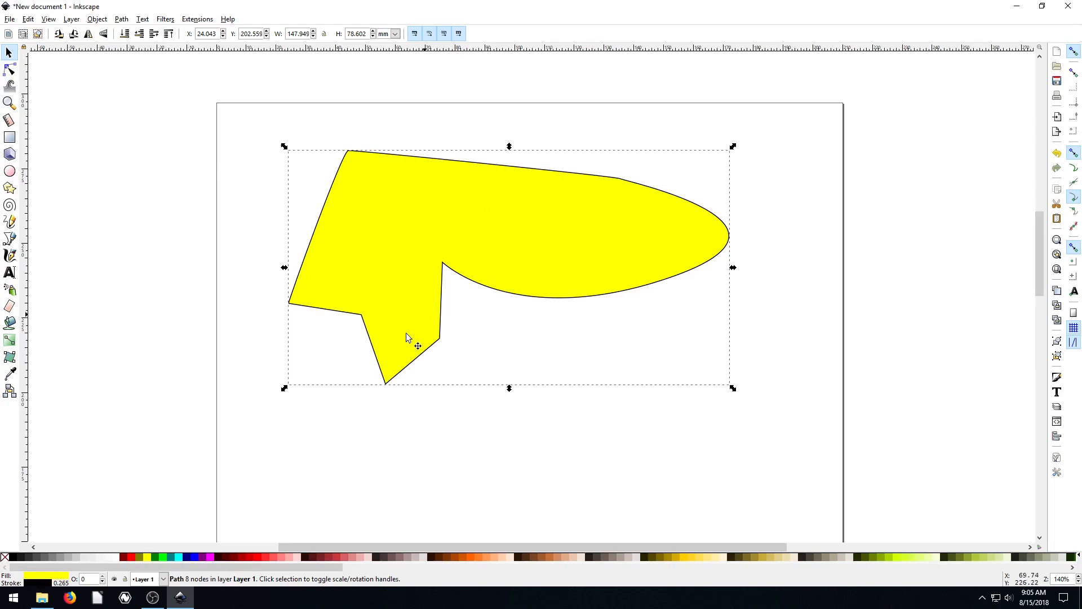
pyautogui.click(133, 557)
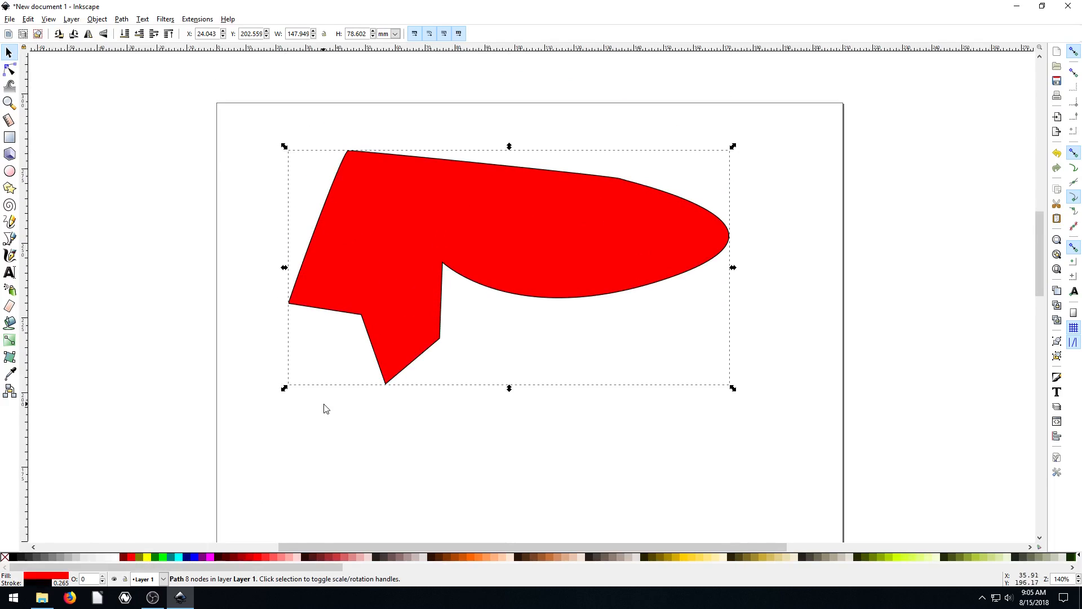
pyautogui.click(5, 558)
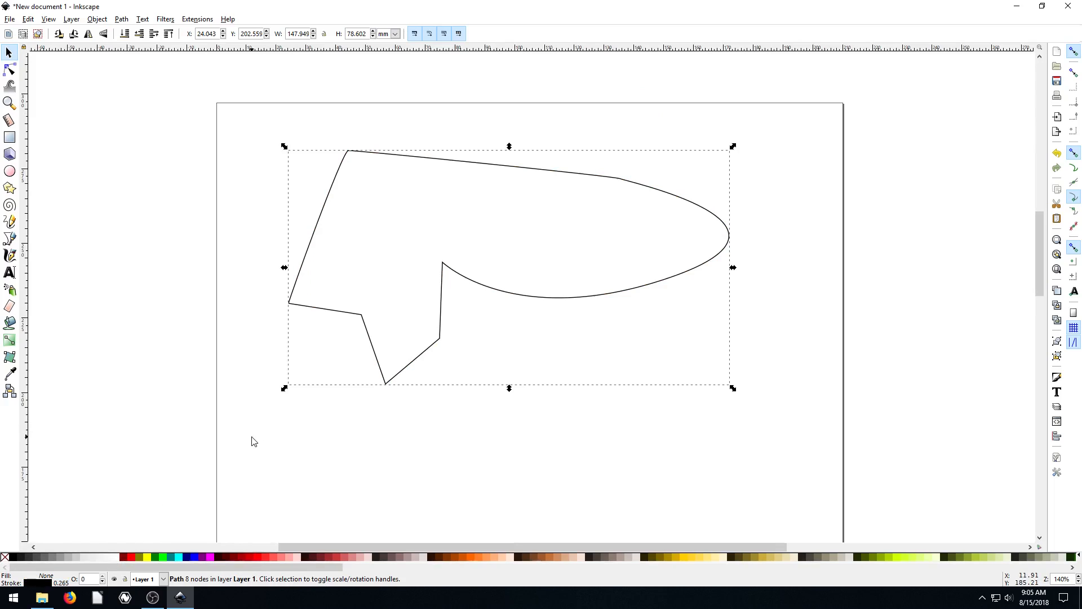
pyautogui.keyDown('shift'); pyautogui.click(196, 558); pyautogui.keyUp('shift')
# - Set the shape's outline to stroke width 3
pyautogui.rightClick(64, 584)
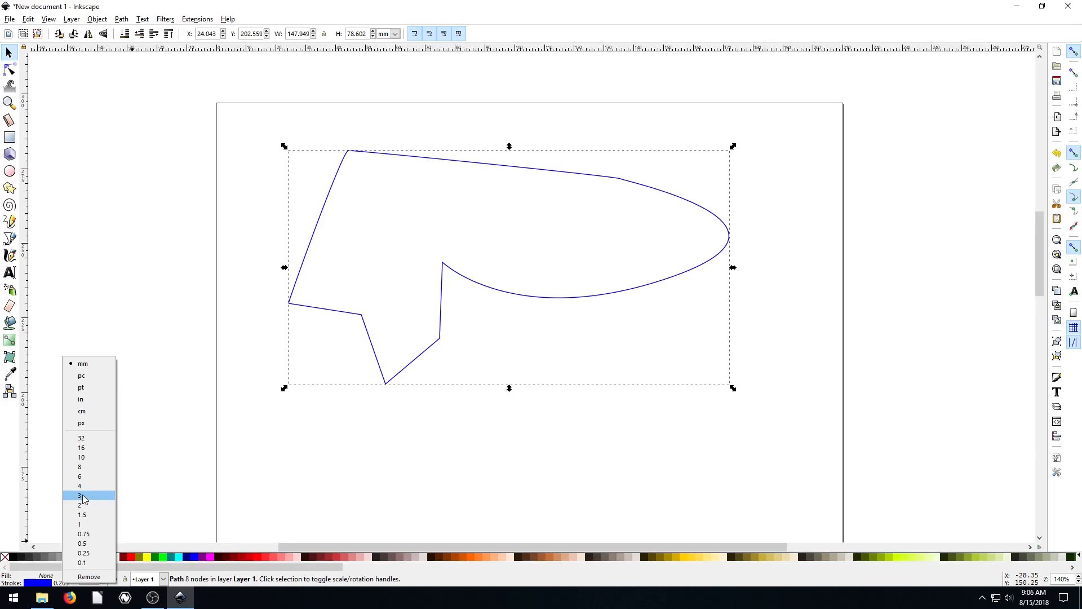
pyautogui.click(85, 497)
pyautogui.click(172, 324)
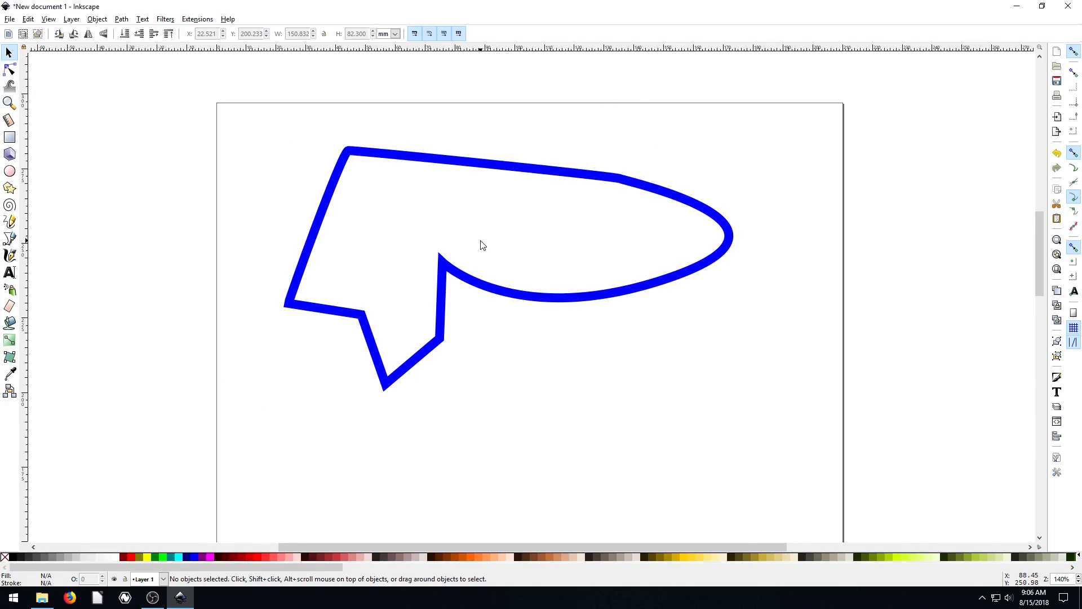
pyautogui.scroll(-2, 481, 245)
pyautogui.scroll(2, 481, 246)
pyautogui.scroll(-2, 480, 246)
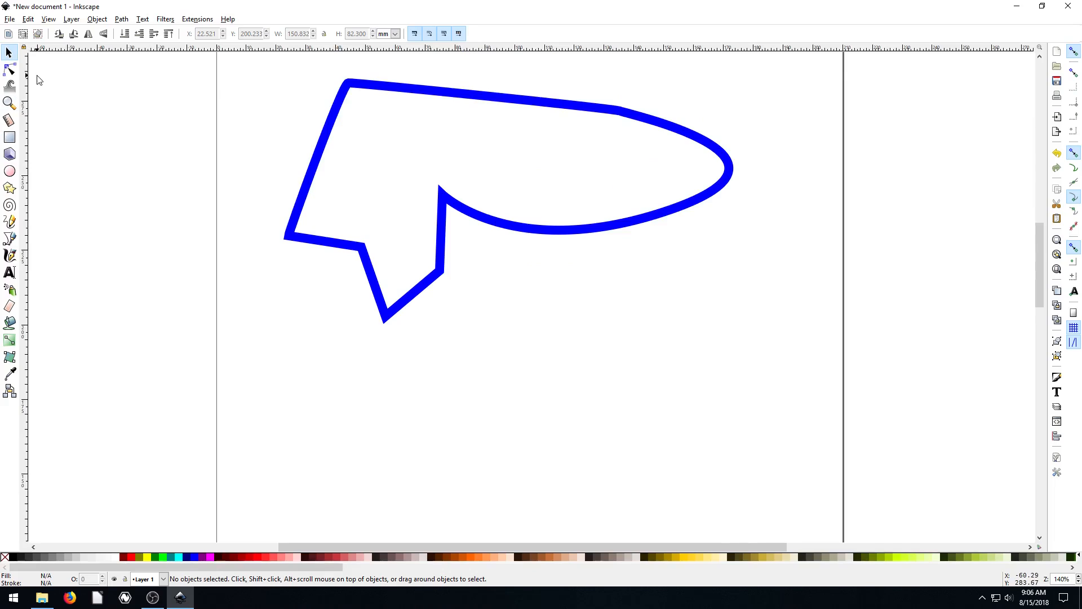
pyautogui.click(9, 69)
pyautogui.scroll(-2, 315, 322)
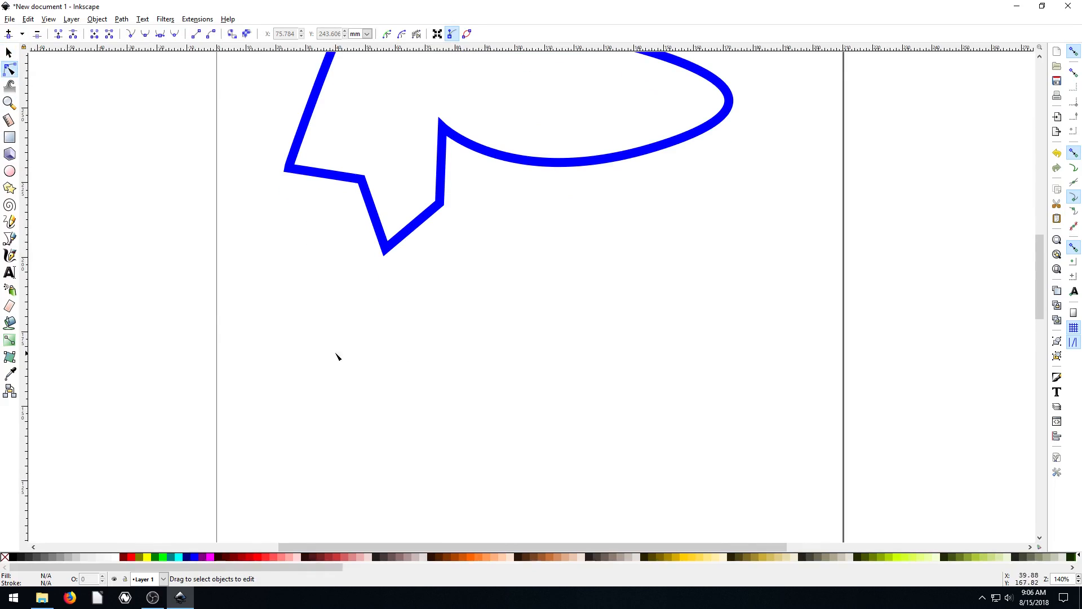
# - Draw a new wavy Bezier curve below the blue shape with the pen
pyautogui.click(9, 54)
pyautogui.click(11, 239)
pyautogui.click(302, 426)
pyautogui.moveTo(400, 288)
pyautogui.mouseDown()
pyautogui.moveTo(455, 402)
pyautogui.moveTo(474, 398)
pyautogui.mouseUp()
pyautogui.moveTo(700, 213); pyautogui.dragTo(802, 296)
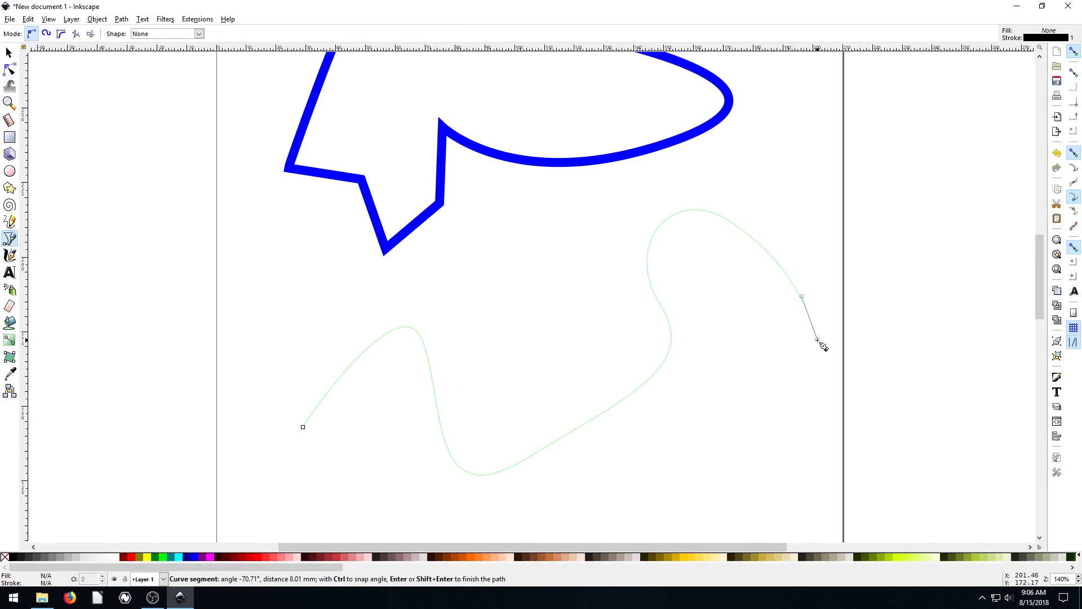
pyautogui.press('Return')
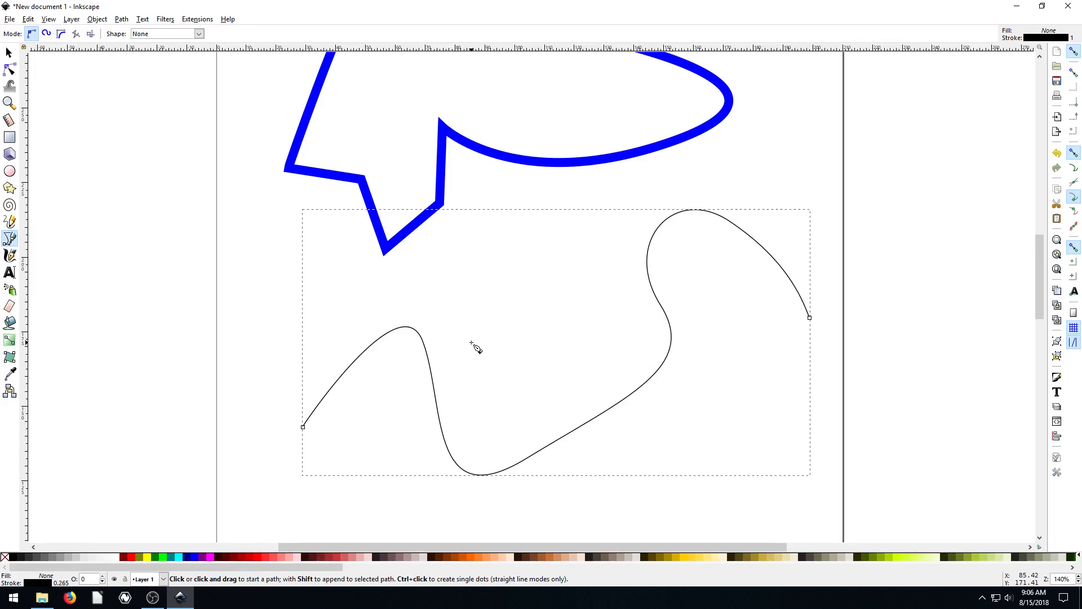
# - Give the wavy curve a solid red fill from the palette
pyautogui.click(130, 557)
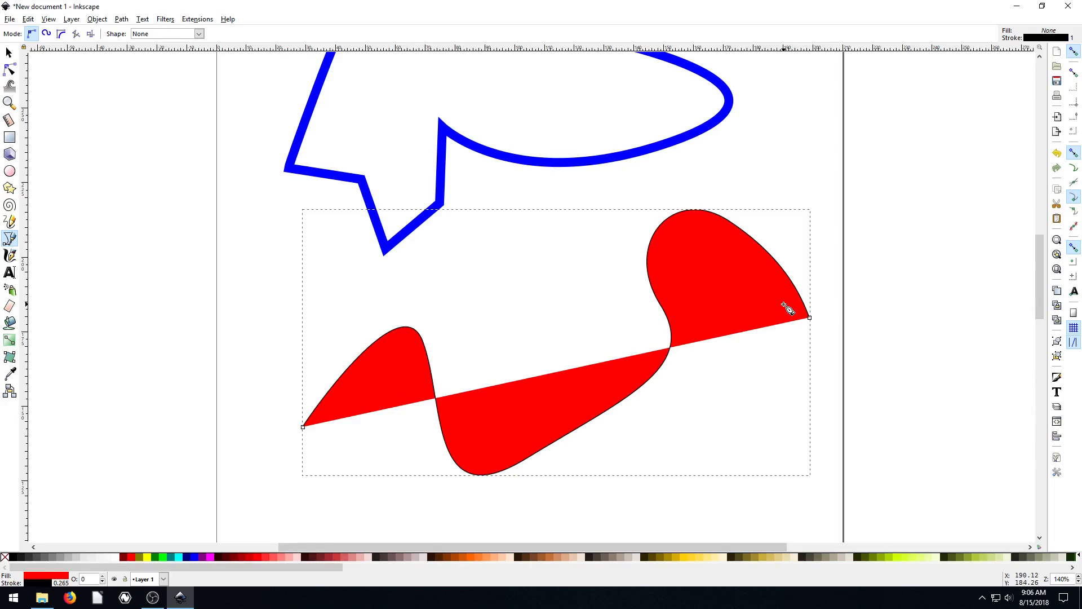
pyautogui.scroll(-1, 588, 359)
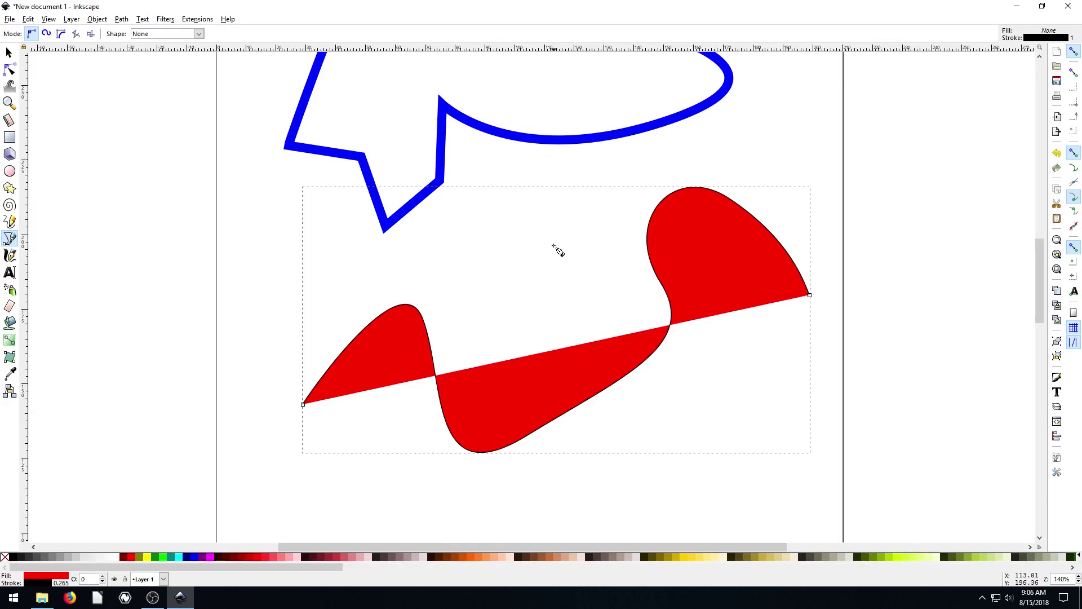
pyautogui.scroll(3, 555, 249)
pyautogui.scroll(-3, 489, 213)
# - Remove the curve's fill and give it a red stroke of width 3
pyautogui.click(5, 556)
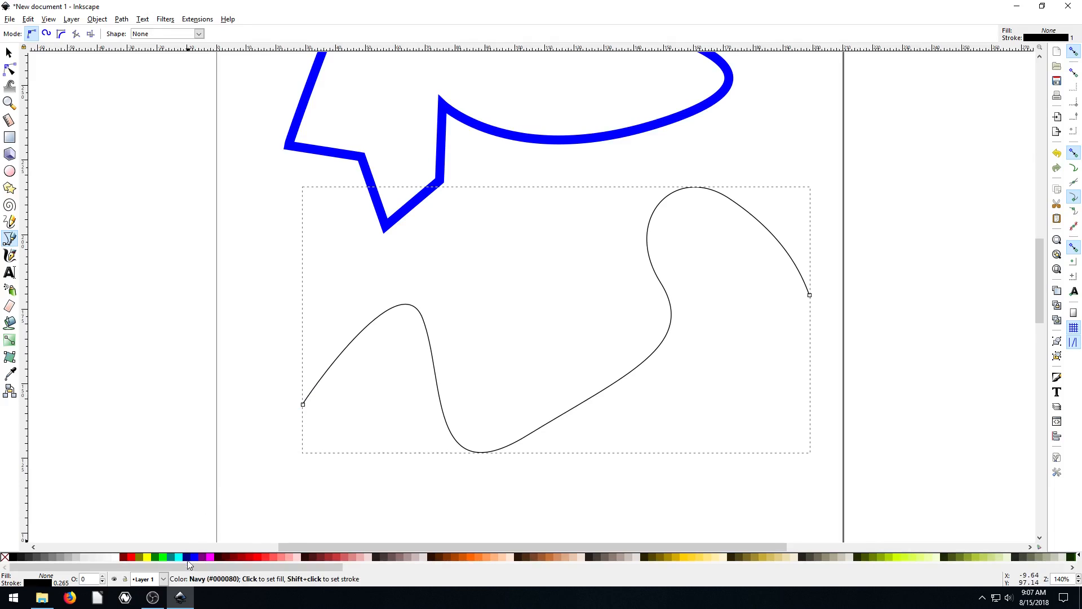
pyautogui.keyDown('shift'); pyautogui.click(131, 559); pyautogui.keyUp('shift')
pyautogui.rightClick(62, 584)
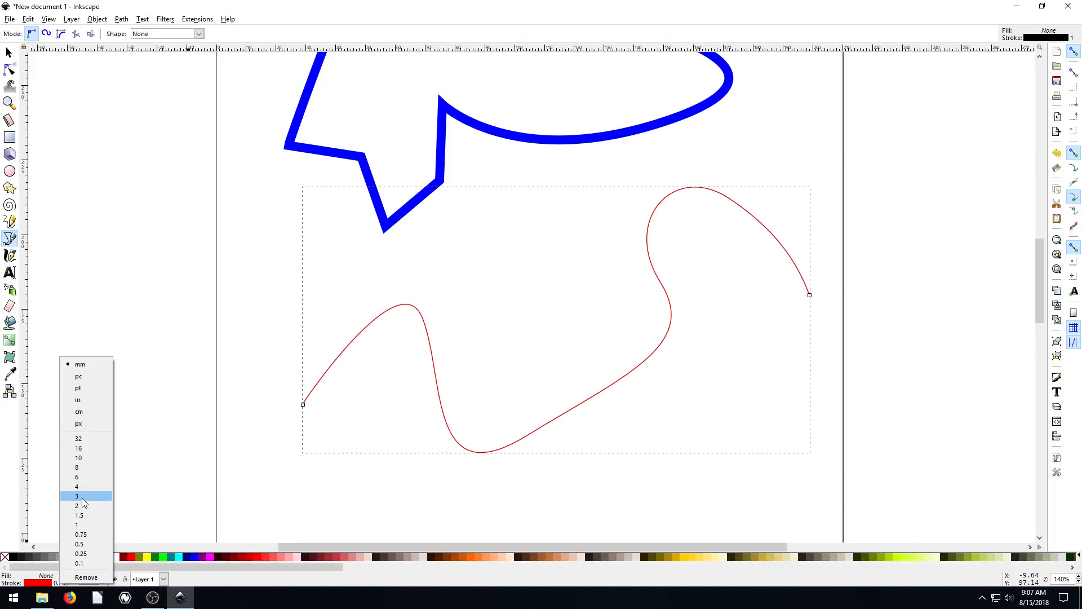
pyautogui.click(84, 516)
pyautogui.scroll(3, 456, 381)
pyautogui.scroll(-3, 486, 367)
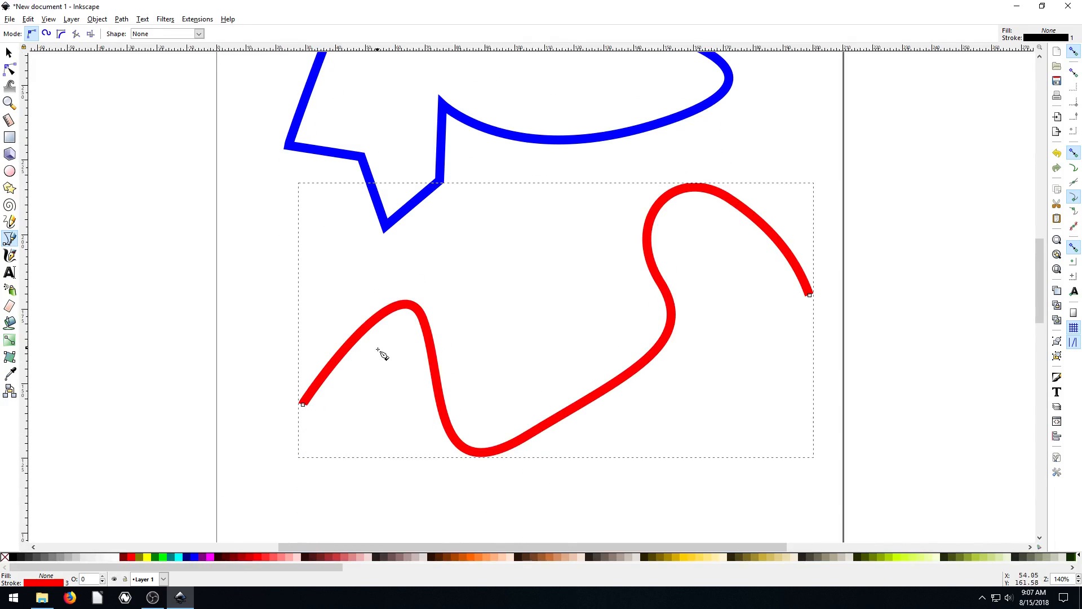
pyautogui.scroll(3, 423, 346)
pyautogui.scroll(-3, 380, 356)
pyautogui.scroll(3, 179, 244)
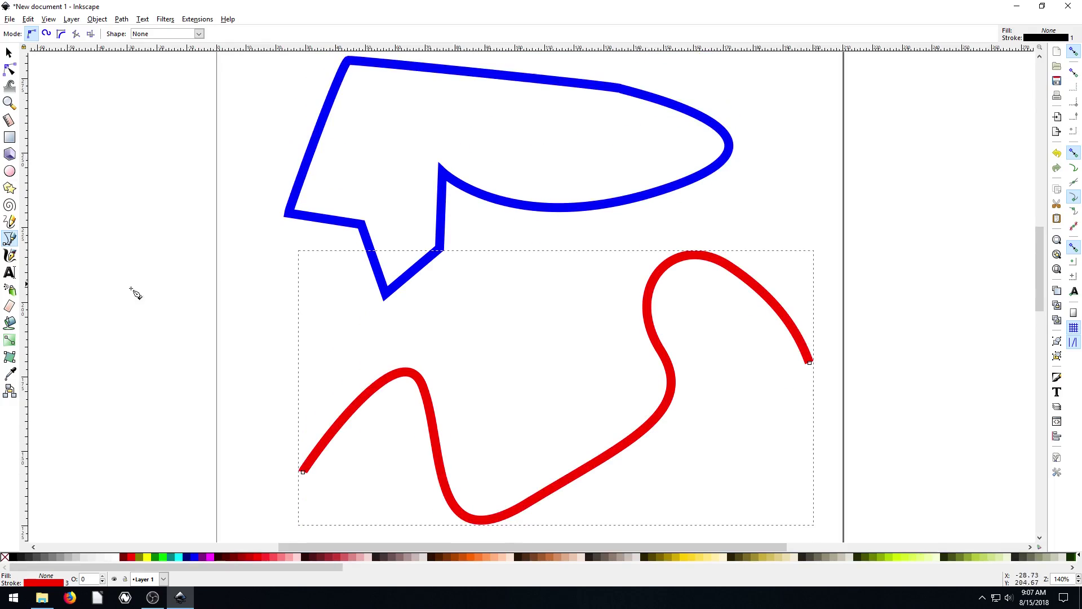
pyautogui.scroll(-1, 177, 307)
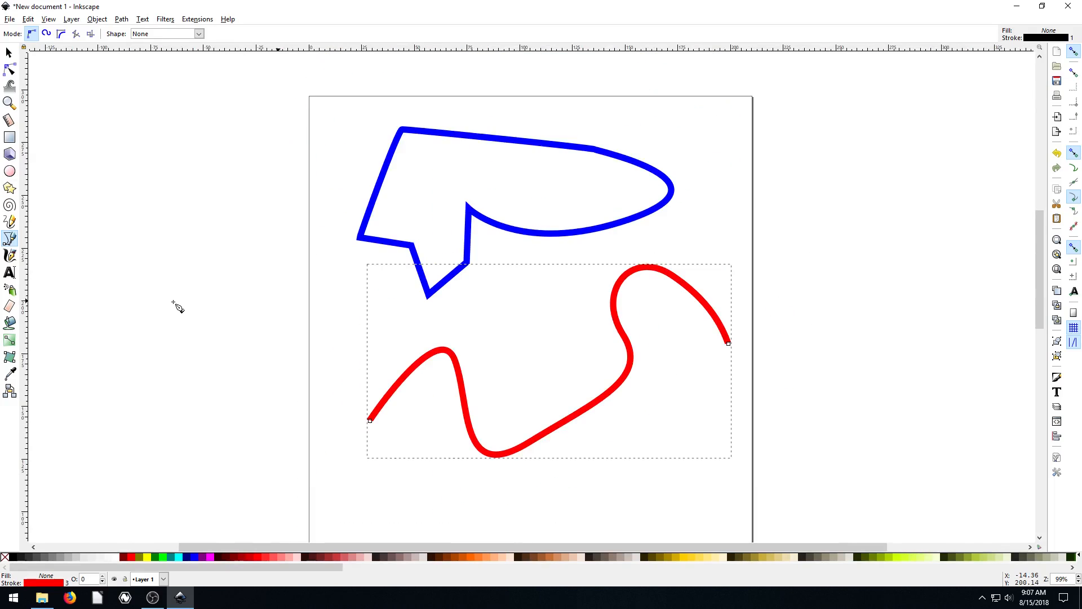
# - Delete the blue shape and the red curve, leaving the page empty
pyautogui.click(9, 53)
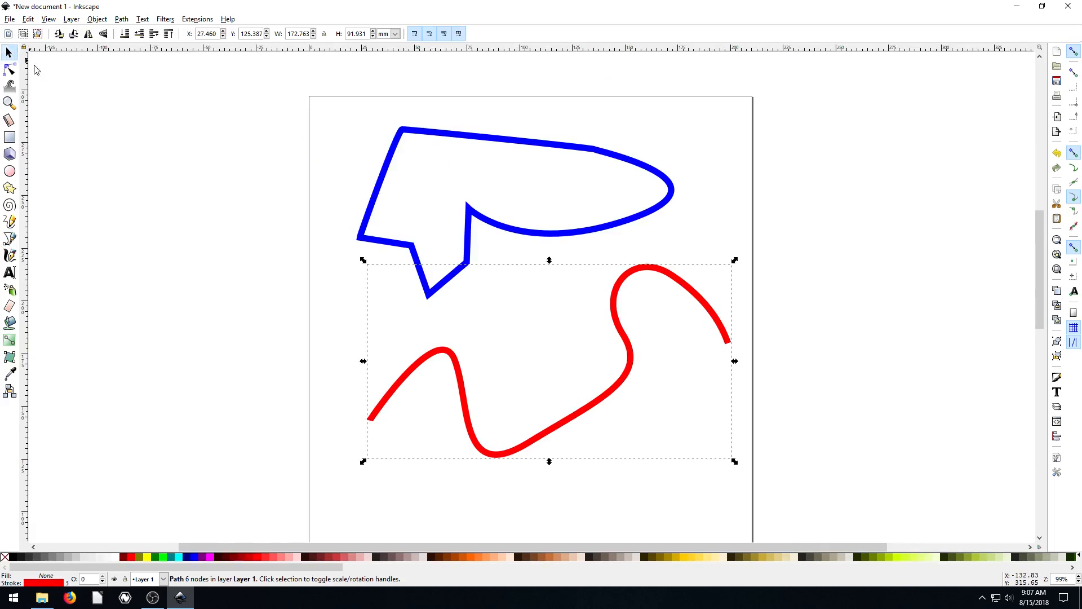
pyautogui.click(495, 144)
pyautogui.press('Delete')
pyautogui.click(635, 275)
pyautogui.press('Delete')
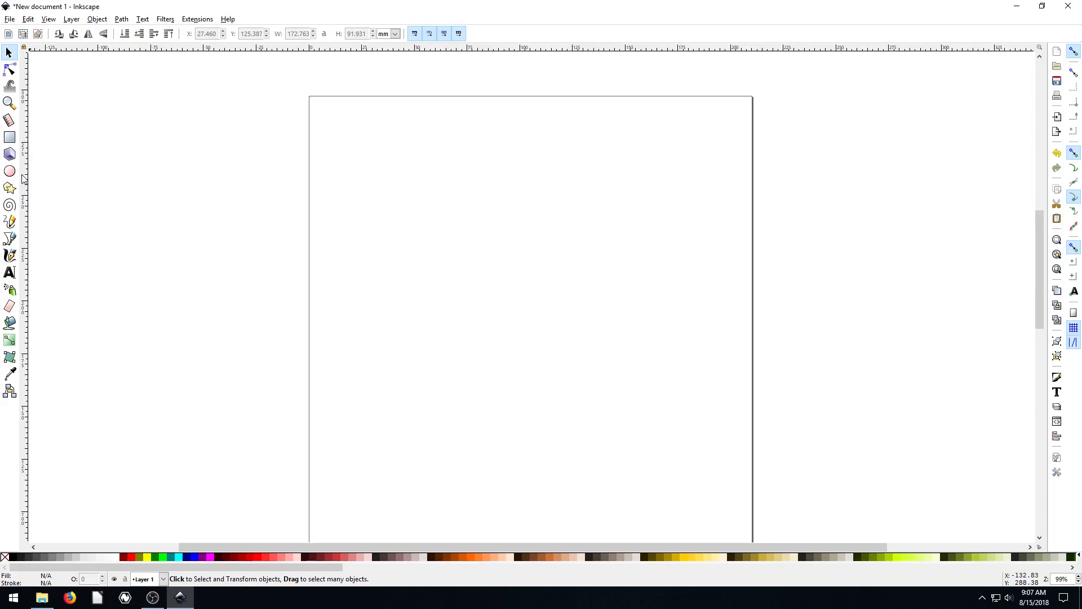
pyautogui.click(11, 240)
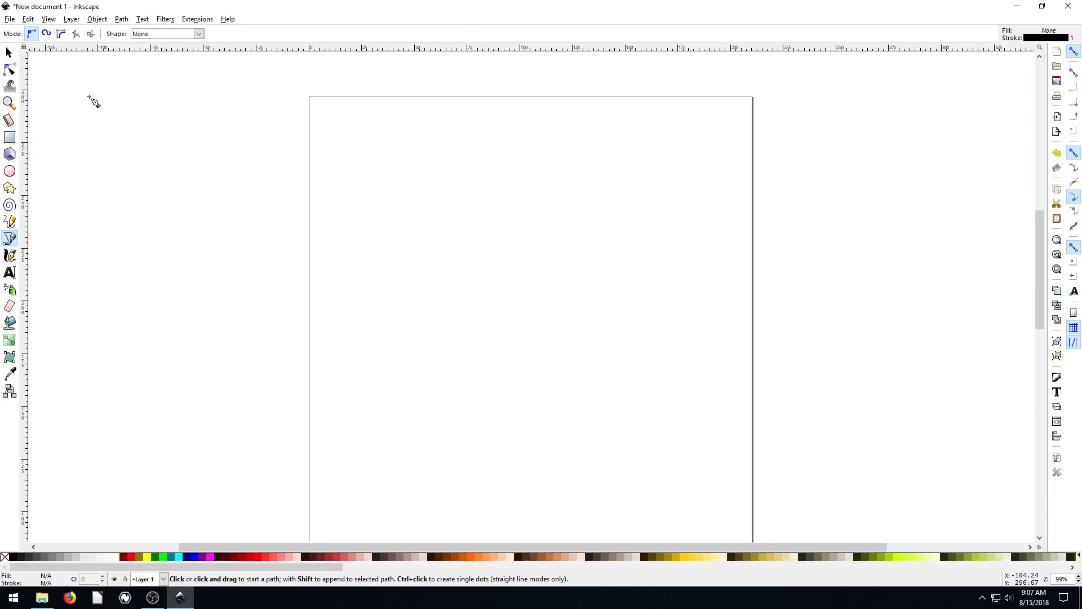
# - In Spiro mode, lay out points forming the left-hand inward spiral of the path
pyautogui.click(46, 33)
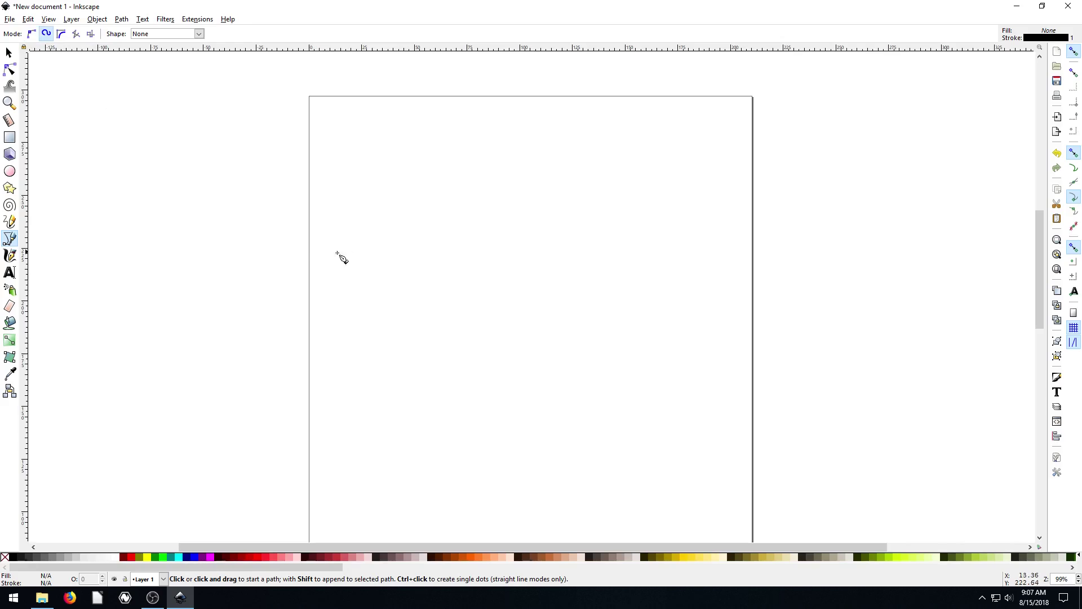
pyautogui.click(358, 280)
pyautogui.click(504, 201)
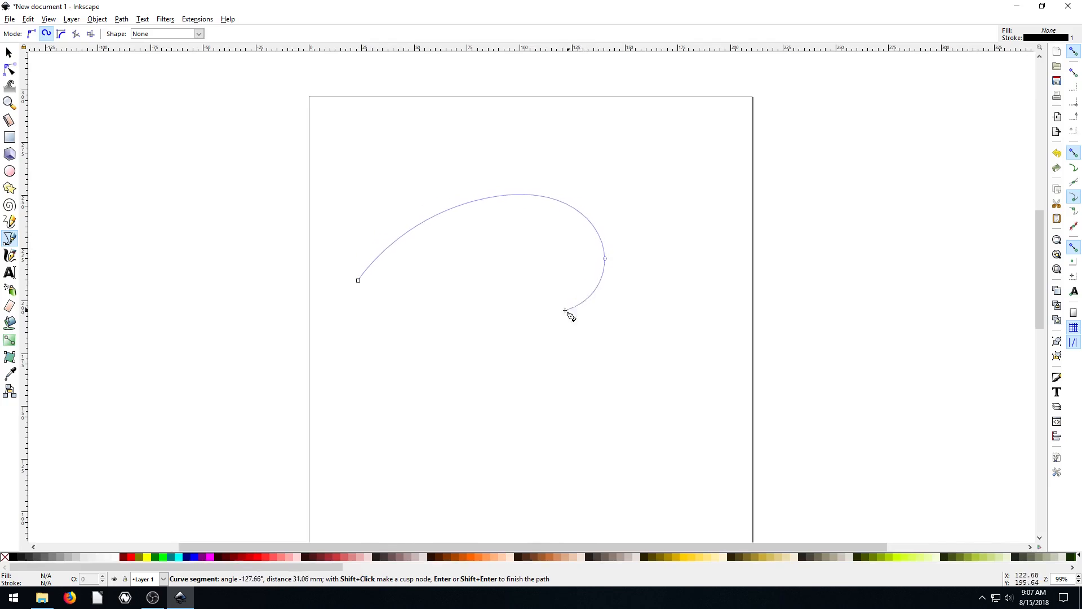
pyautogui.click(494, 281)
pyautogui.click(504, 368)
pyautogui.click(458, 312)
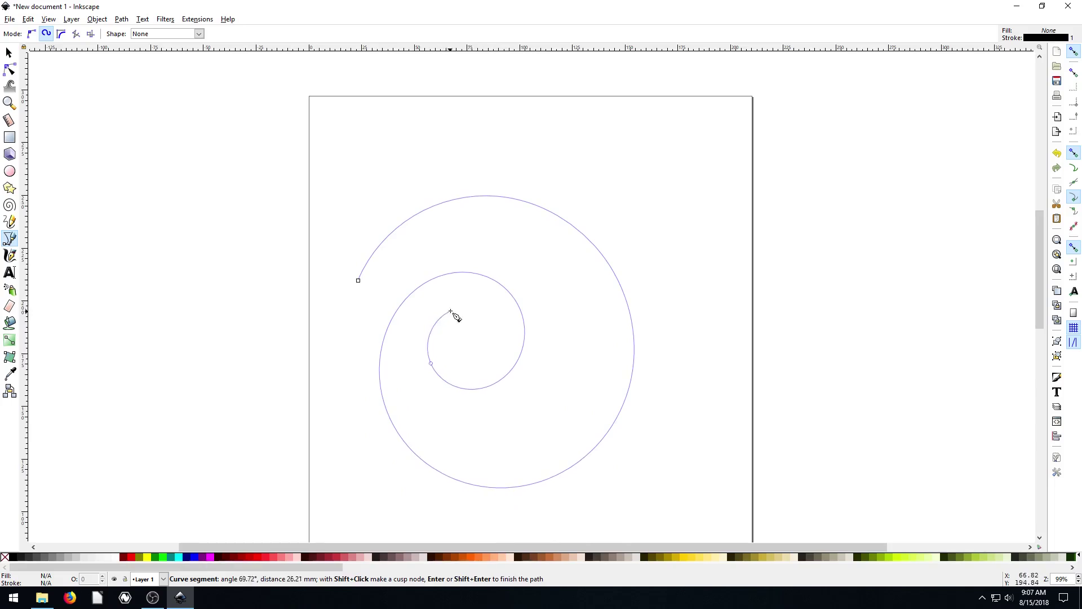
pyautogui.click(492, 332)
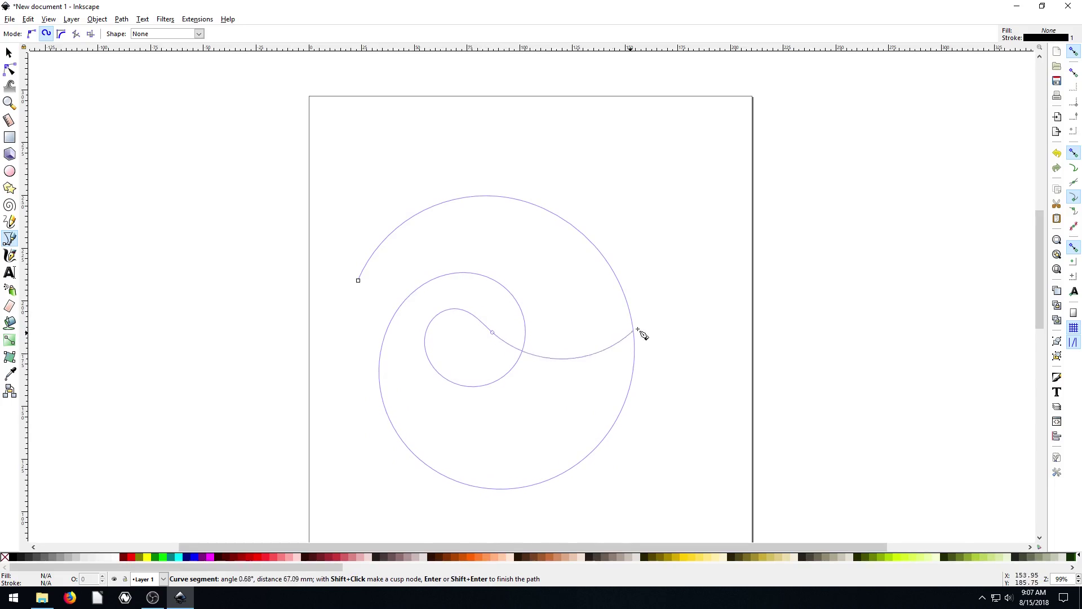
# - Continue the Spiro path into a curling loop on the right and finish it
pyautogui.click(724, 222)
pyautogui.click(967, 212)
pyautogui.click(845, 329)
pyautogui.click(738, 296)
pyautogui.click(813, 183)
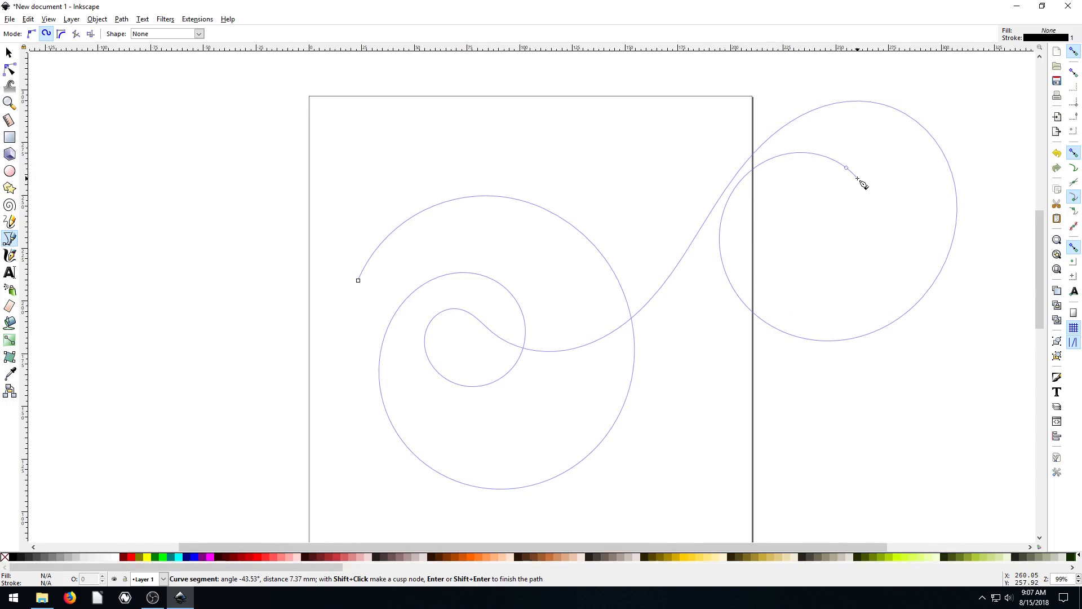
pyautogui.press('Return')
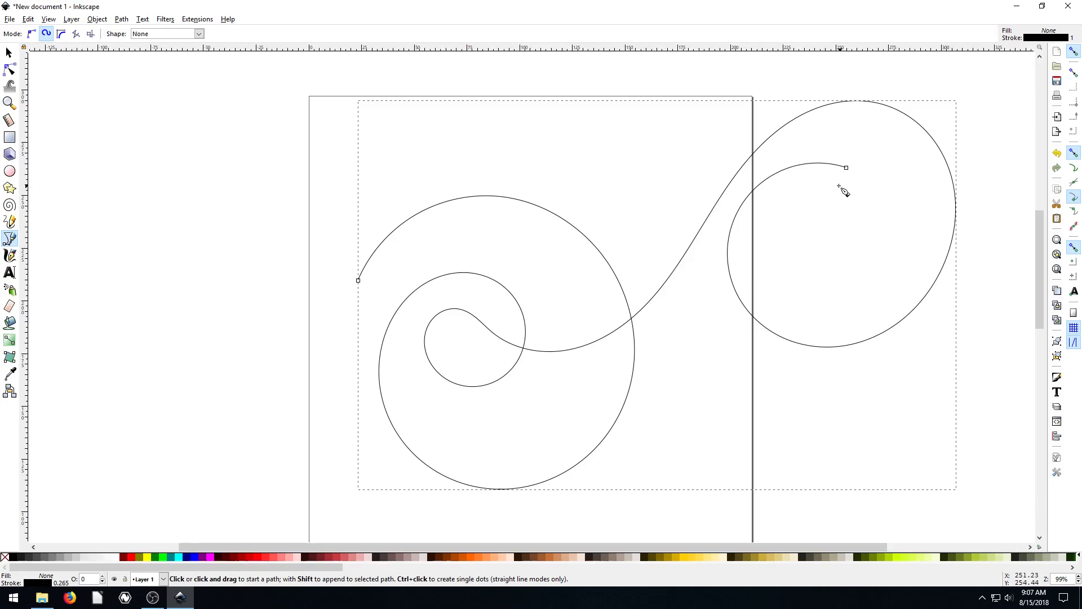
# - With the Node tool, move the inner spiral nodes and the right loop's inner end
pyautogui.click(9, 68)
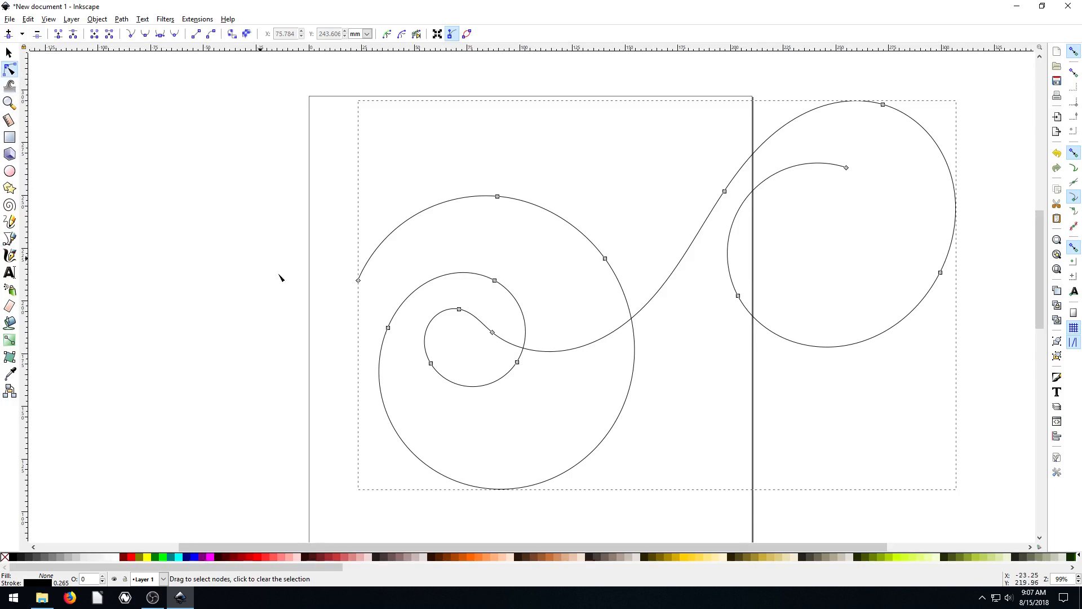
pyautogui.moveTo(458, 309); pyautogui.dragTo(444, 332)
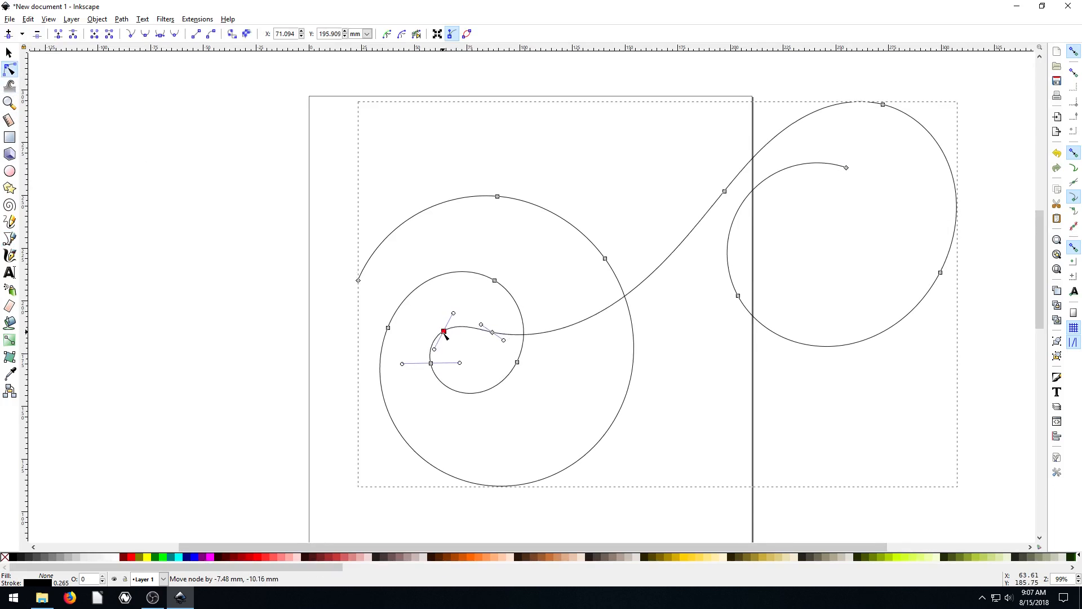
pyautogui.moveTo(493, 280); pyautogui.dragTo(431, 267)
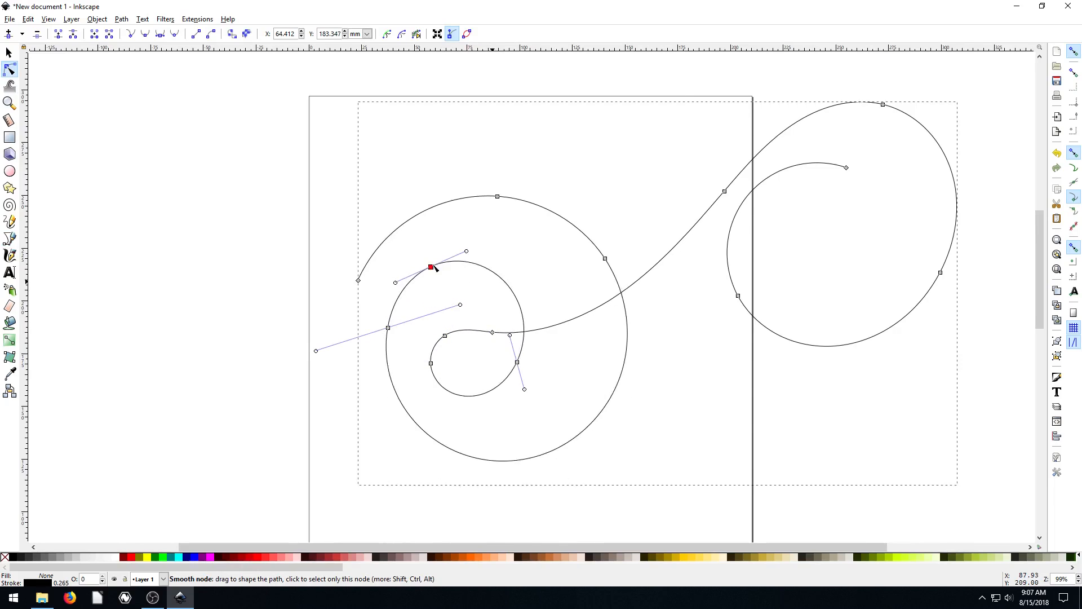
pyautogui.moveTo(497, 198)
pyautogui.mouseDown()
pyautogui.moveTo(440, 229)
pyautogui.moveTo(438, 197)
pyautogui.mouseUp()
pyautogui.moveTo(845, 168)
pyautogui.mouseDown()
pyautogui.moveTo(842, 250)
pyautogui.moveTo(871, 250)
pyautogui.mouseUp()
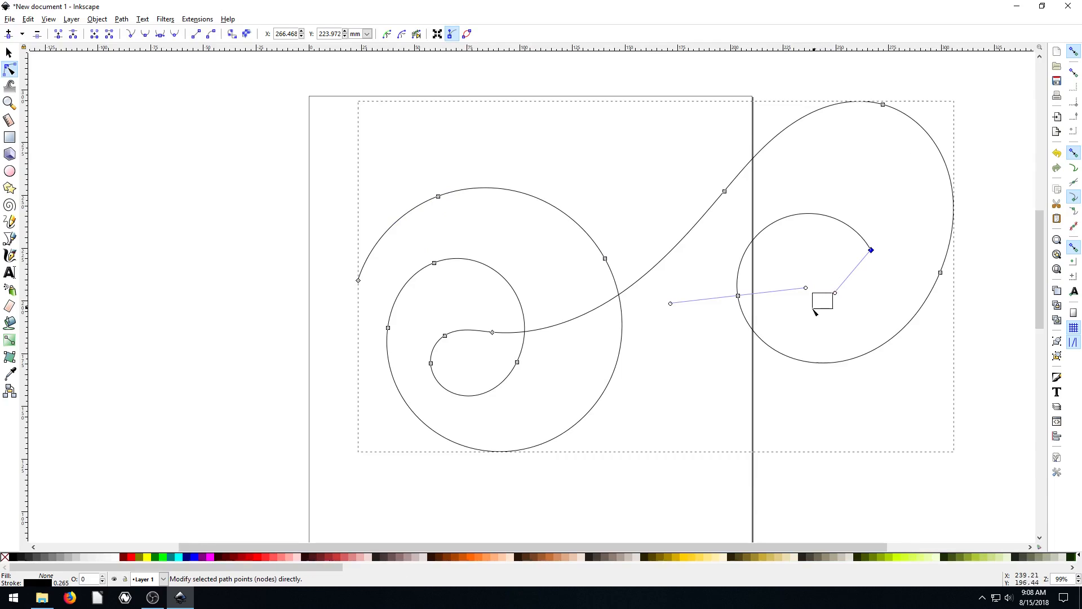
# - Adjust the handles of the right loop's end node, then return to whole-object selection
pyautogui.click(829, 303)
pyautogui.click(871, 252)
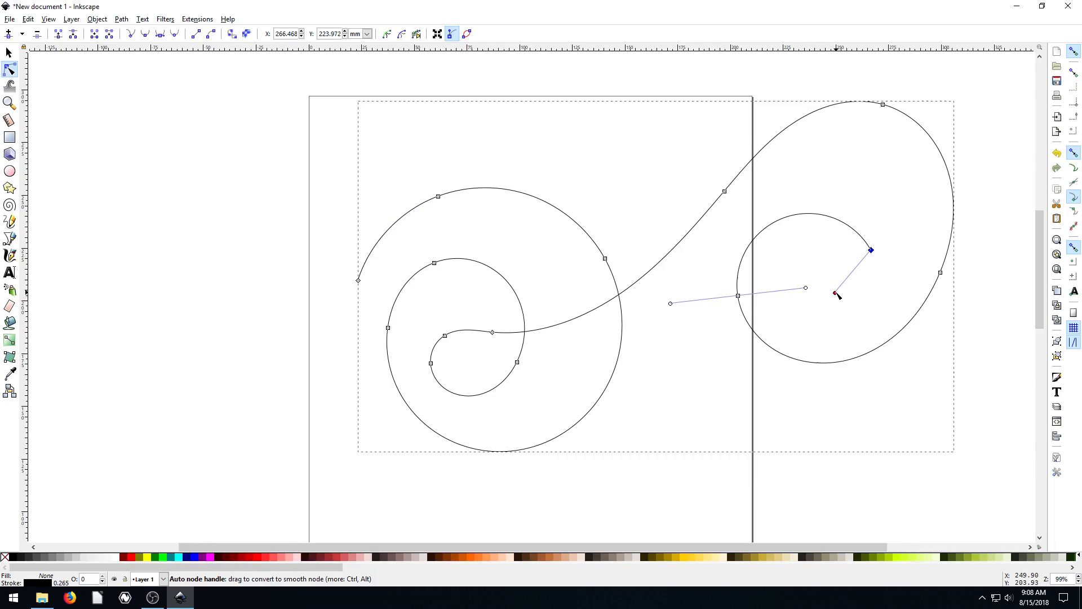
pyautogui.moveTo(837, 296); pyautogui.dragTo(897, 271)
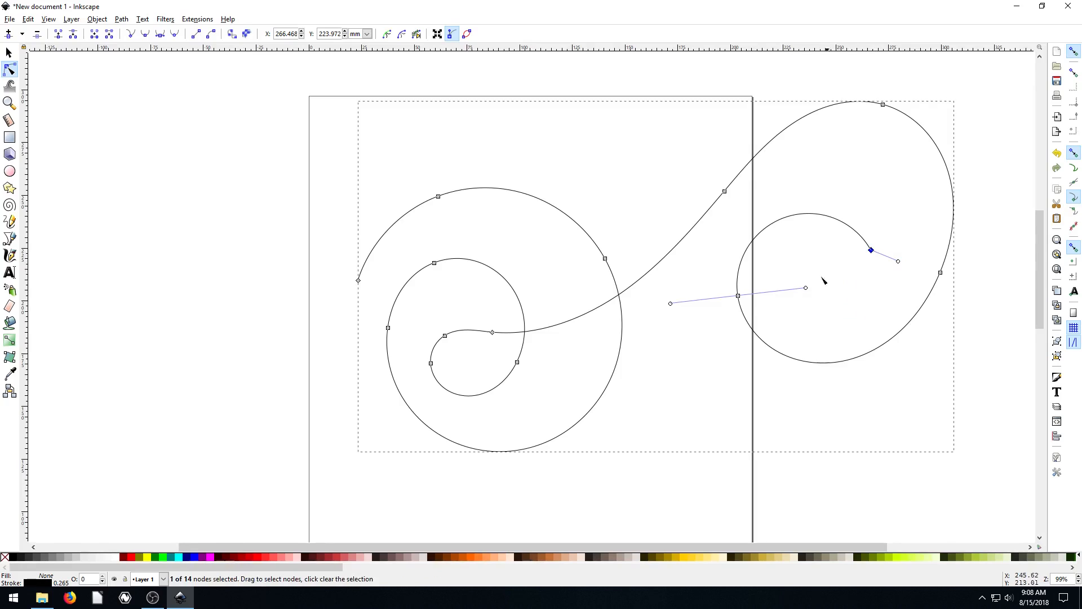
pyautogui.moveTo(805, 289); pyautogui.dragTo(784, 248)
pyautogui.click(695, 304)
pyautogui.scroll(1, 450, 230)
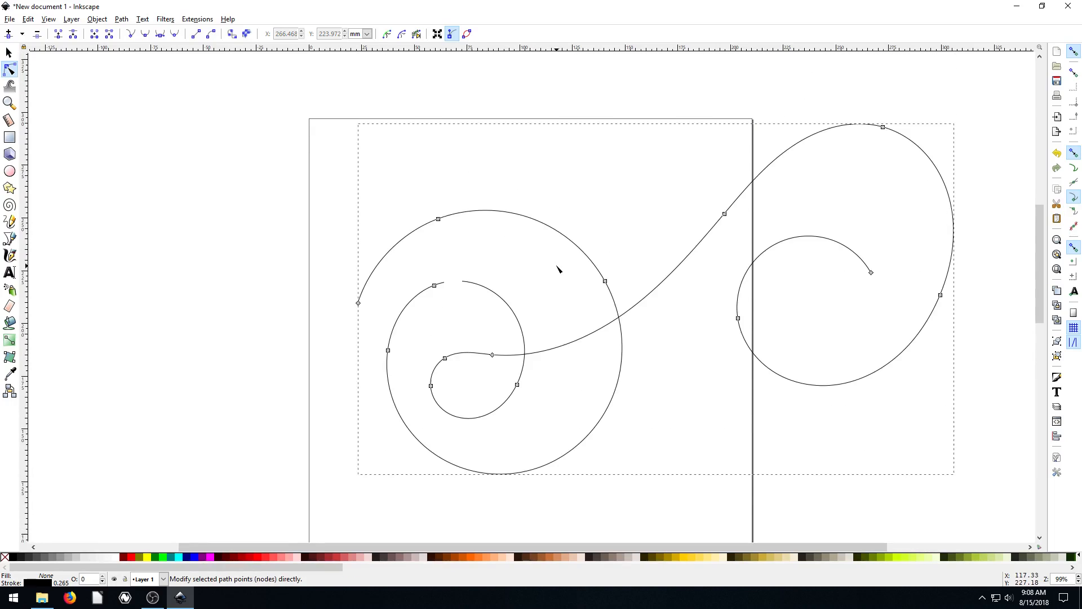
pyautogui.click(10, 52)
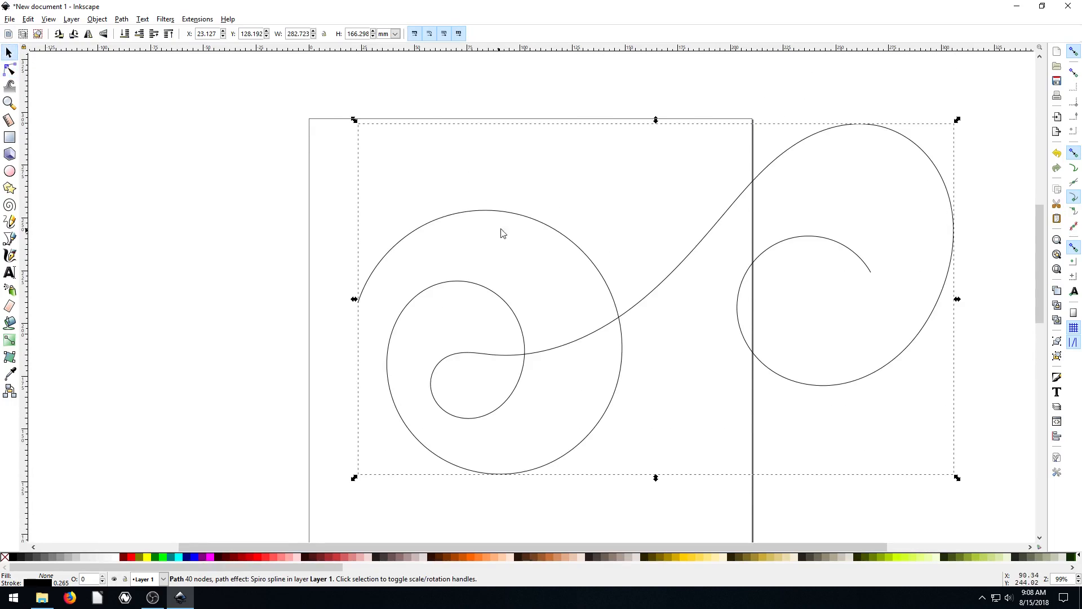
# - Delete the Spiro path and set the pen to Bezier mode with Triangle in shape
pyautogui.press('Delete')
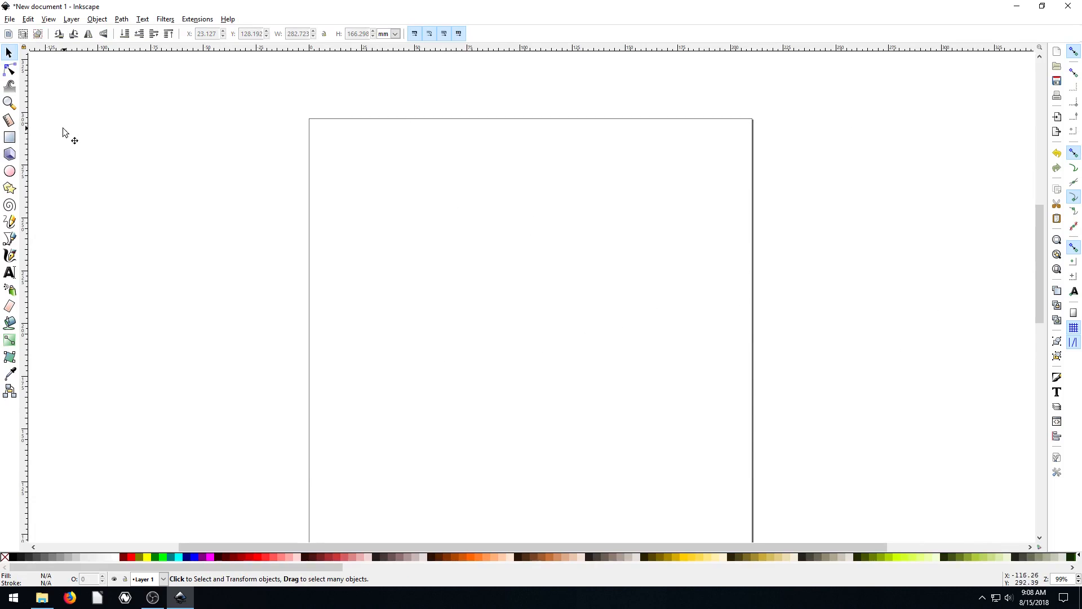
pyautogui.click(10, 238)
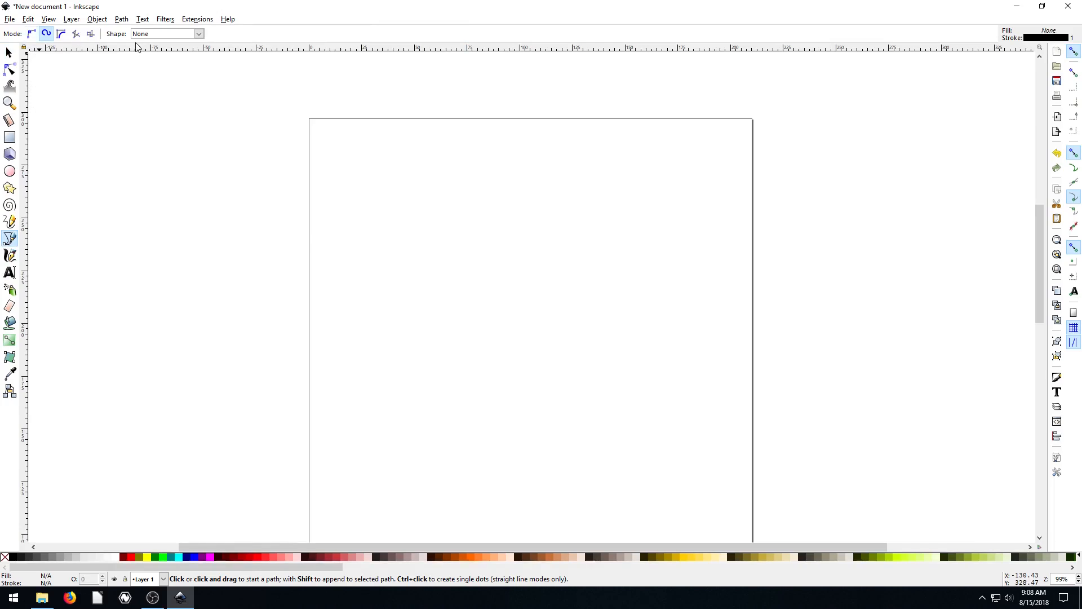
pyautogui.click(32, 35)
pyautogui.click(158, 34)
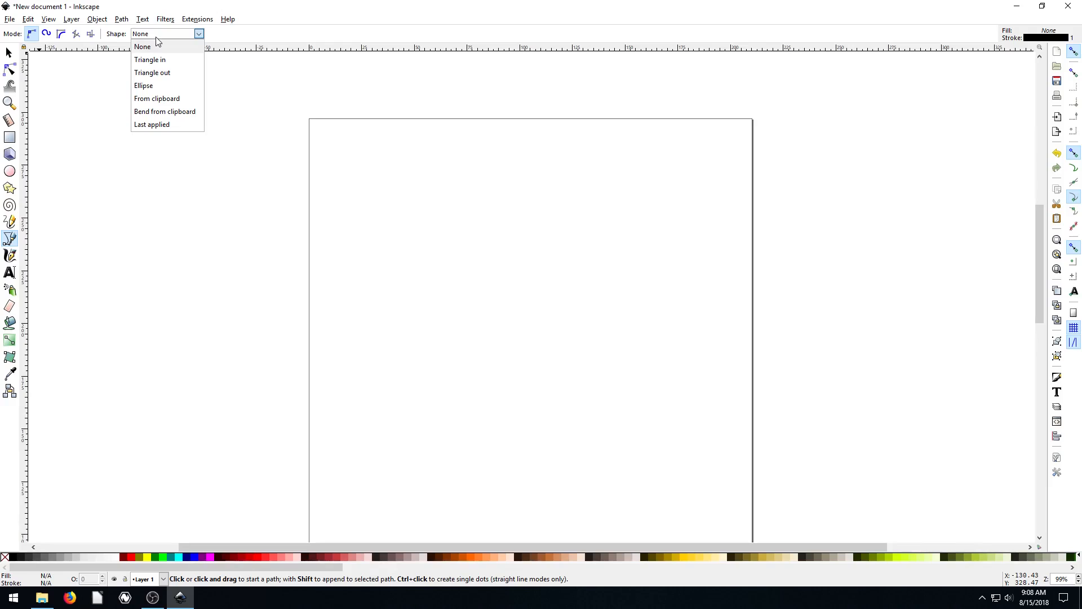
pyautogui.click(150, 59)
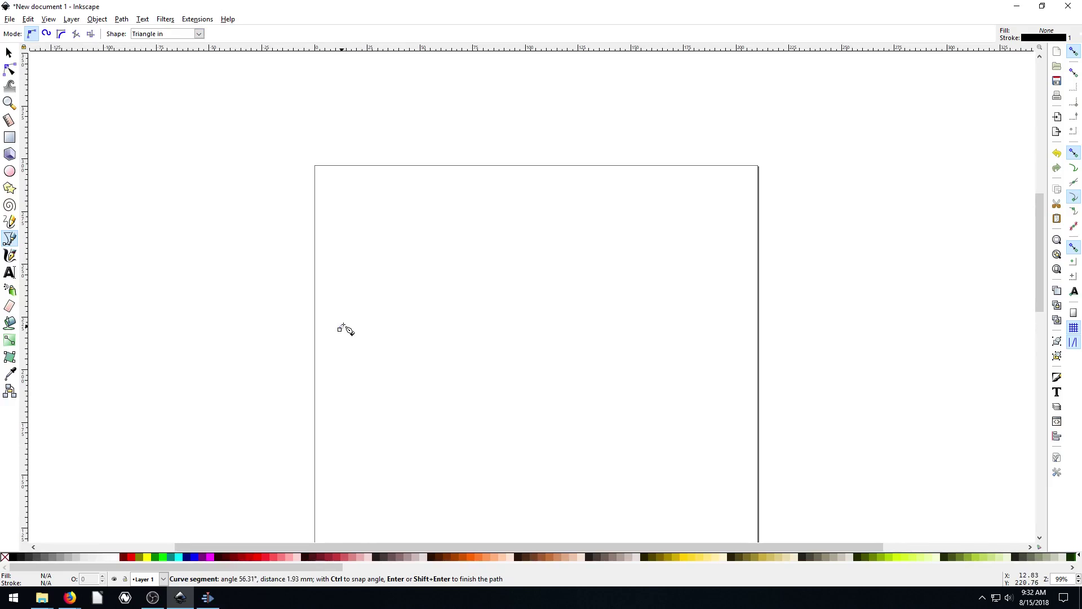
# - Draw the zigzag points and pull its end into an upward curve, finishing the path
pyautogui.click(339, 329)
pyautogui.click(450, 233)
pyautogui.click(536, 331)
pyautogui.click(679, 255)
pyautogui.moveTo(735, 261); pyautogui.dragTo(708, 366)
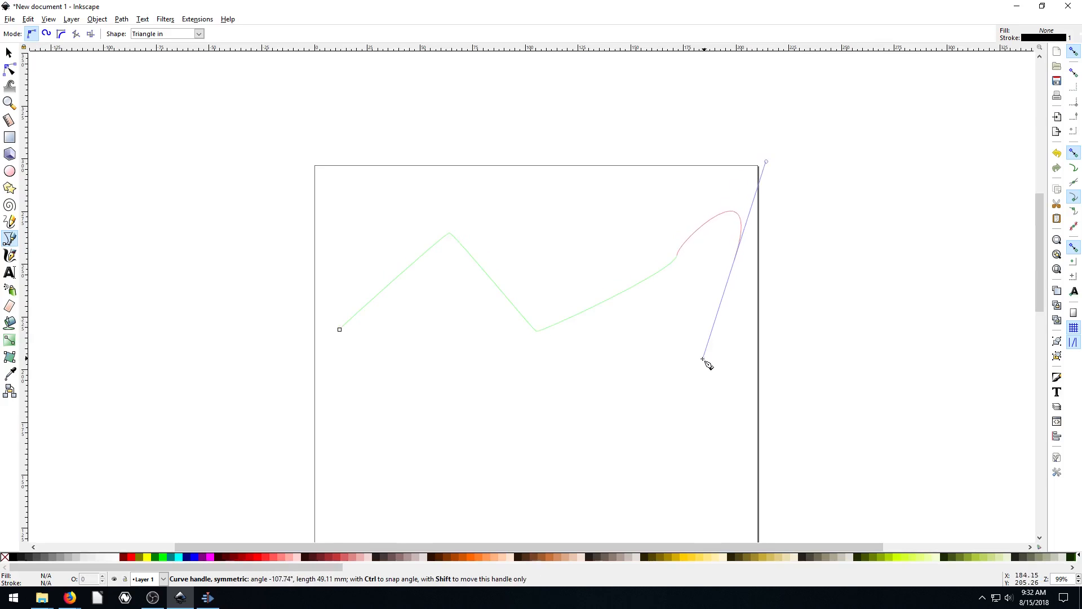
pyautogui.press('Return')
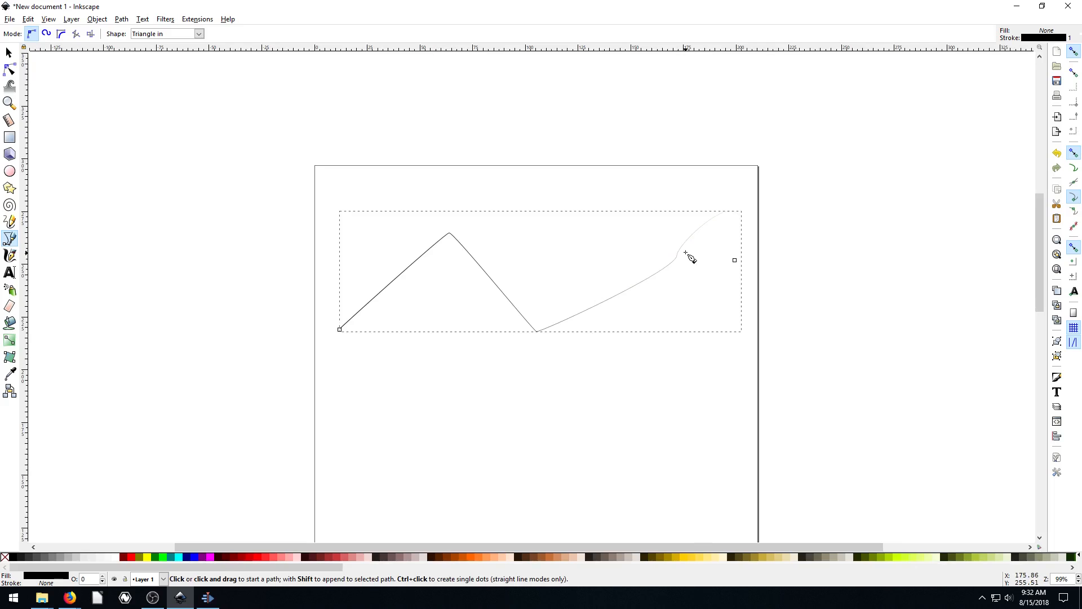
pyautogui.scroll(2, 677, 256)
pyautogui.scroll(2, 676, 256)
pyautogui.scroll(2, 677, 257)
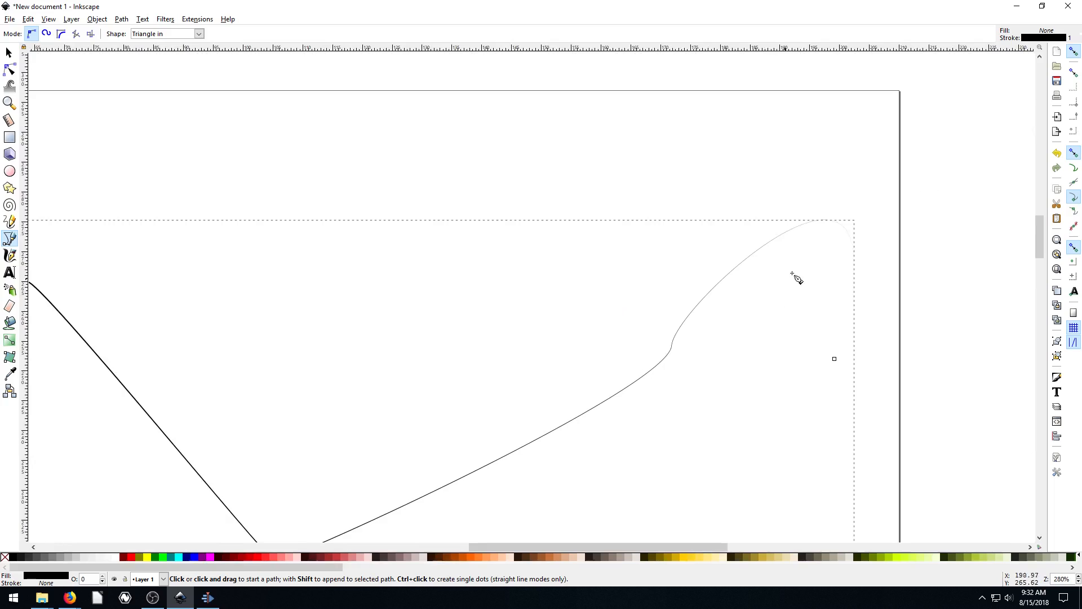
pyautogui.scroll(2, 816, 249)
pyautogui.scroll(2, 778, 304)
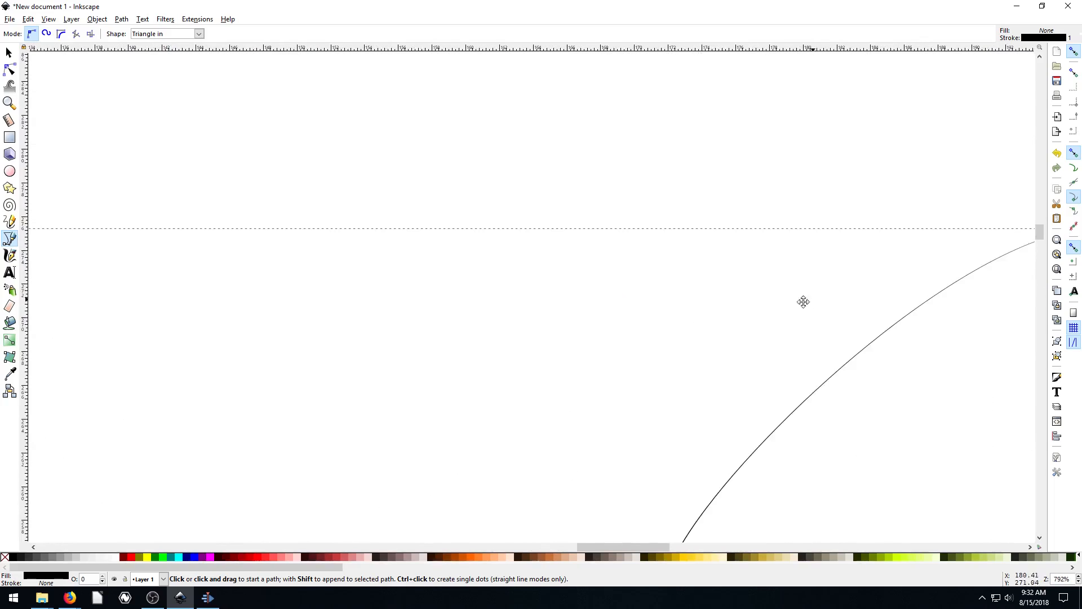
pyautogui.scroll(1, 778, 304)
pyautogui.scroll(-3, 713, 365)
pyautogui.hscroll(-3, 685, 265)
pyautogui.scroll(-2, 438, 353)
pyautogui.scroll(-2, 372, 384)
pyautogui.scroll(-1, 353, 374)
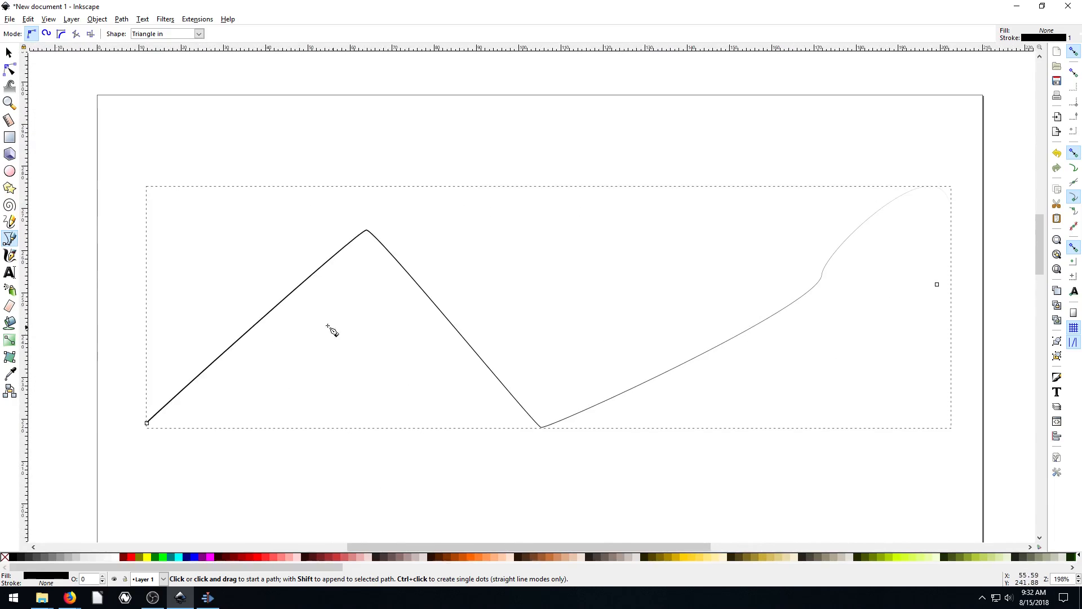
# - In Path Effects, try CubicBezierFit then set the Power stroke interpolator to Centripetal Catmull-Rom
pyautogui.click(10, 53)
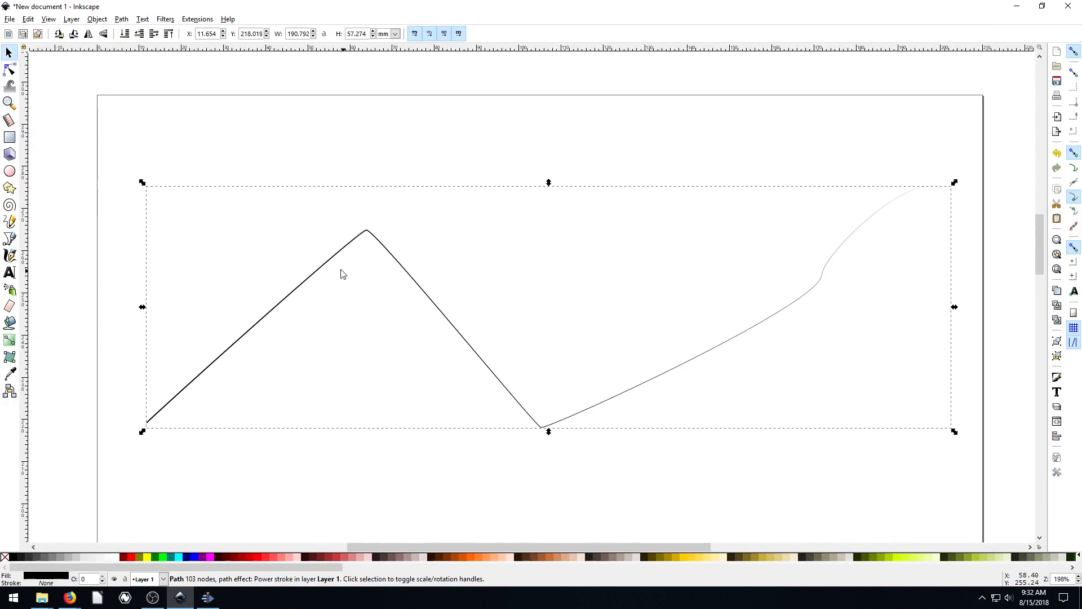
pyautogui.click(120, 19)
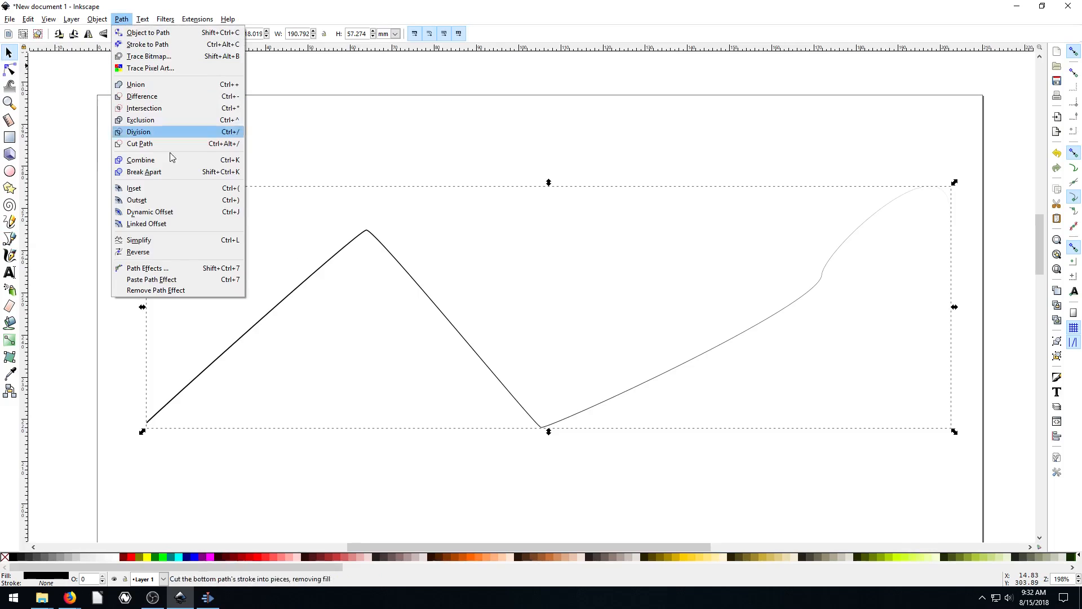
pyautogui.click(148, 266)
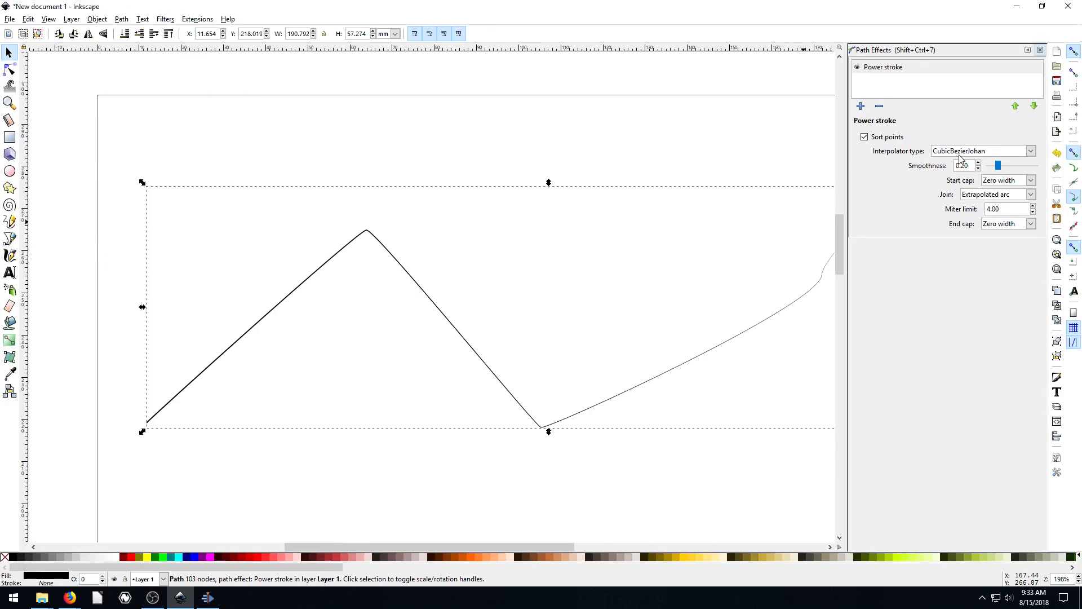
pyautogui.click(981, 151)
pyautogui.click(956, 178)
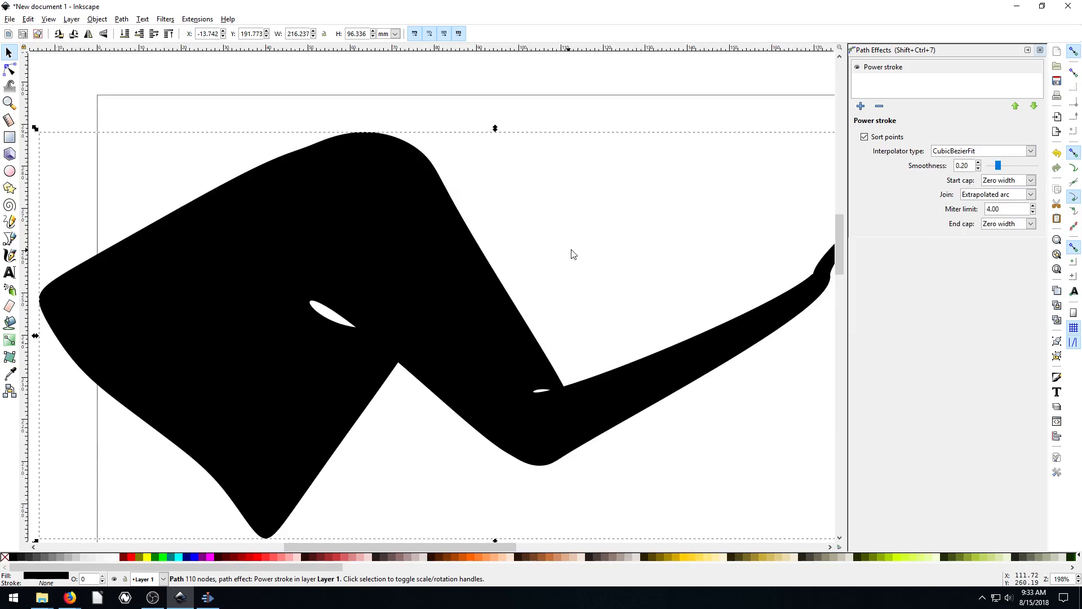
pyautogui.click(968, 150)
pyautogui.scroll(-3, 453, 228)
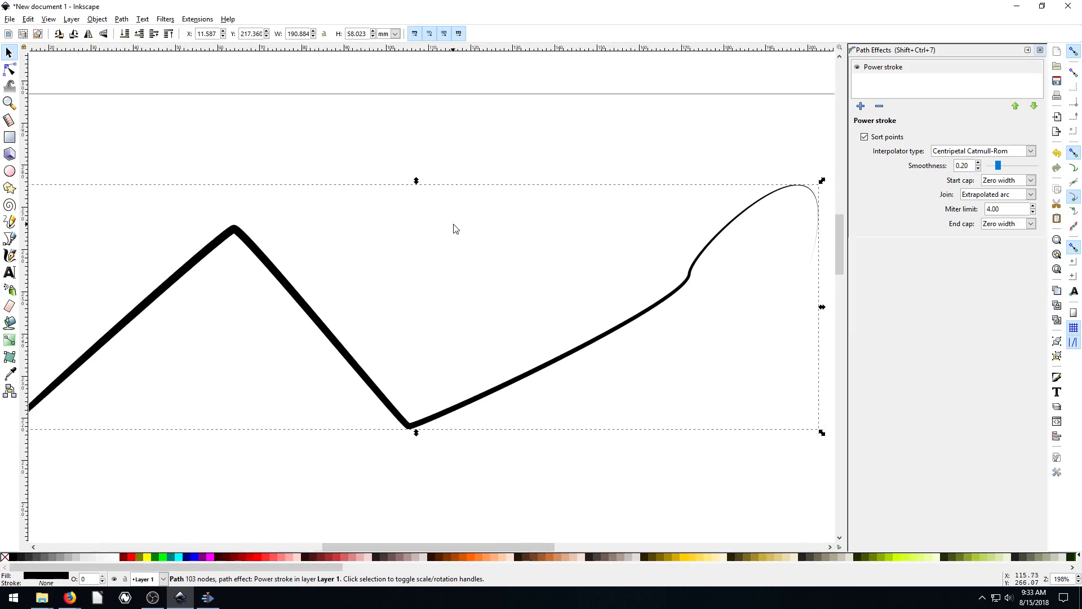
pyautogui.scroll(-2, 453, 229)
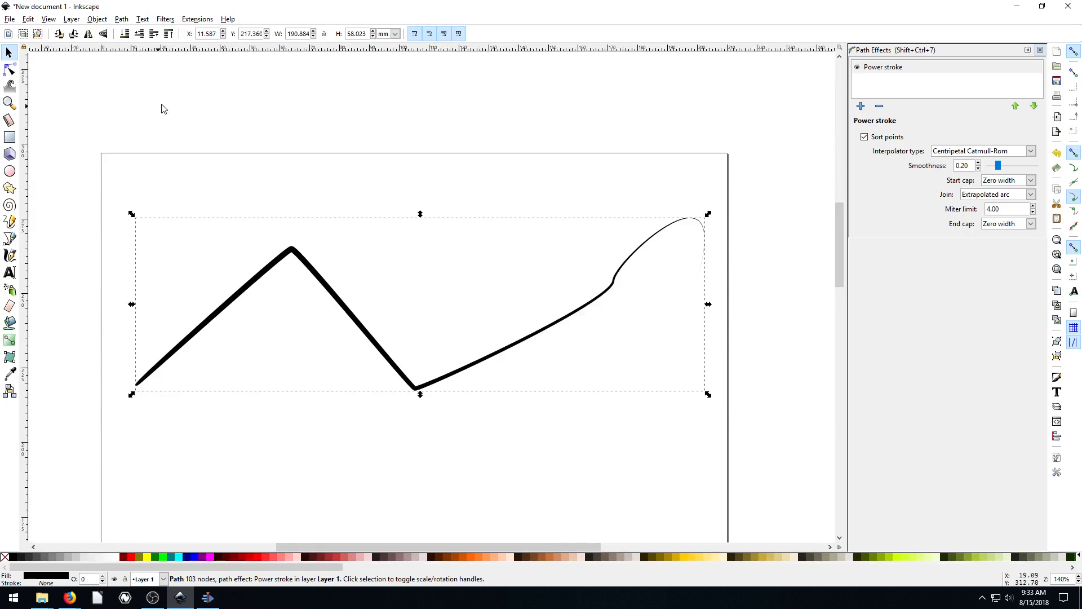
# - Set the pen to Spiro mode with an Ellipse stroke shape
pyautogui.click(10, 238)
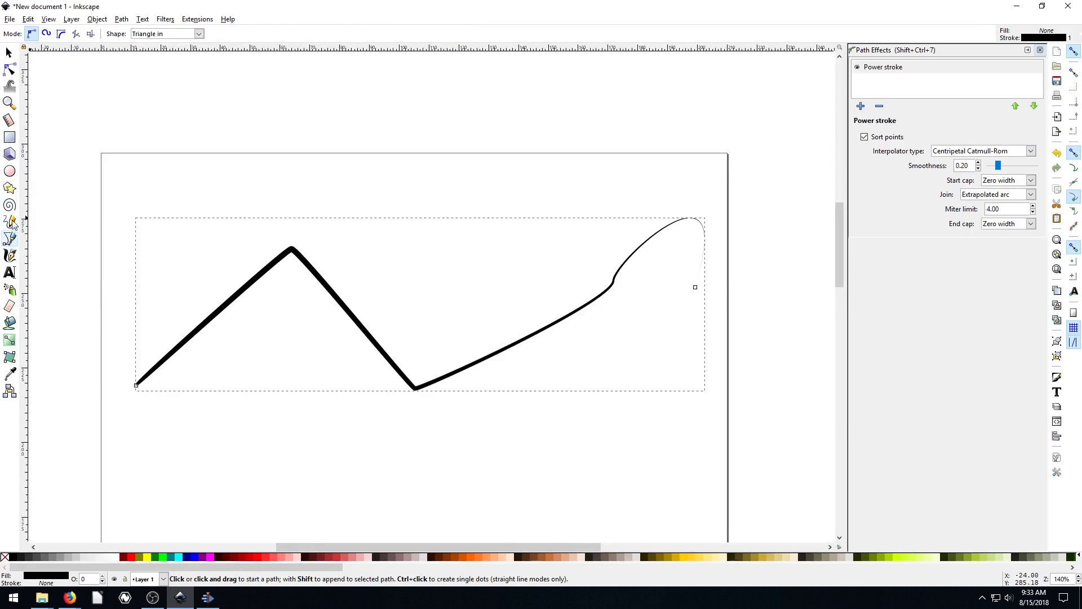
pyautogui.click(45, 34)
pyautogui.scroll(-3, 234, 358)
pyautogui.click(199, 34)
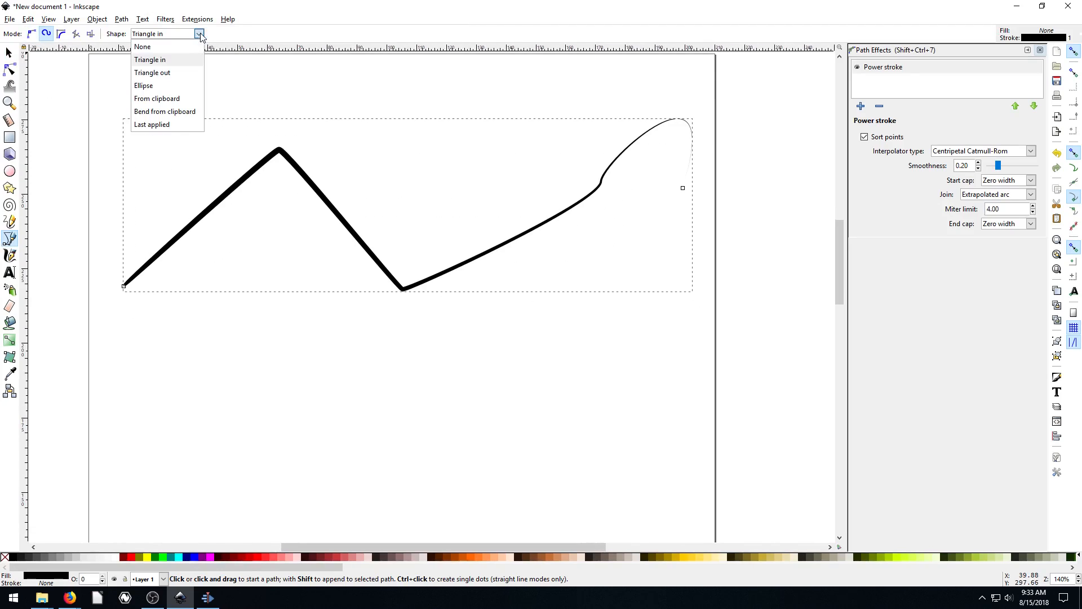
pyautogui.click(144, 86)
pyautogui.scroll(-5, 254, 229)
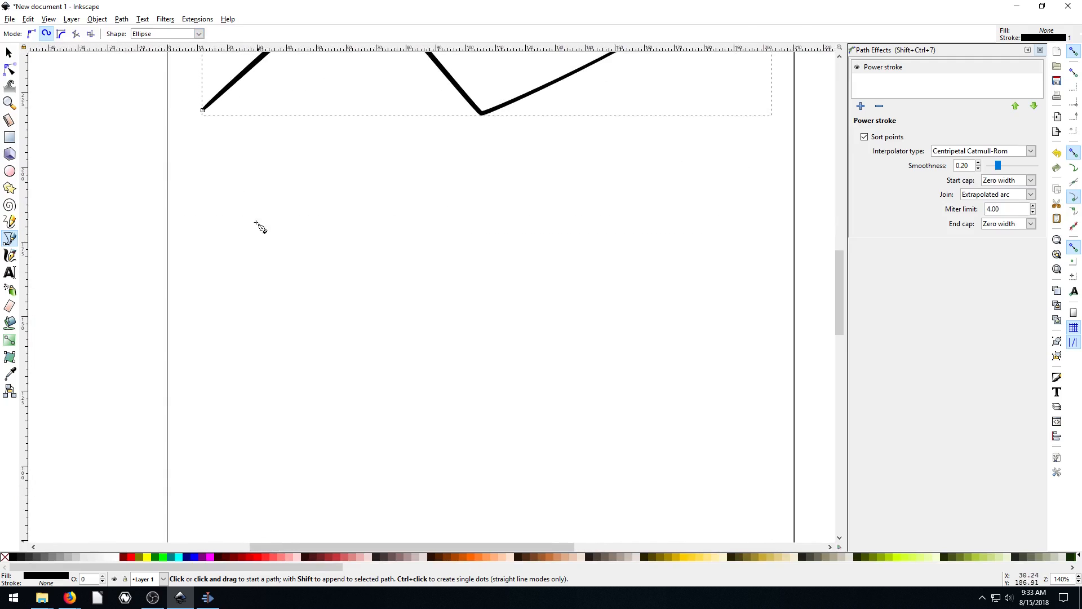
# - Draw the S-curve points below the zigzag, curling into a loop, and finish the curve
pyautogui.click(194, 373)
pyautogui.click(339, 245)
pyautogui.click(440, 406)
pyautogui.click(680, 237)
pyautogui.click(506, 285)
pyautogui.doubleClick(570, 366)
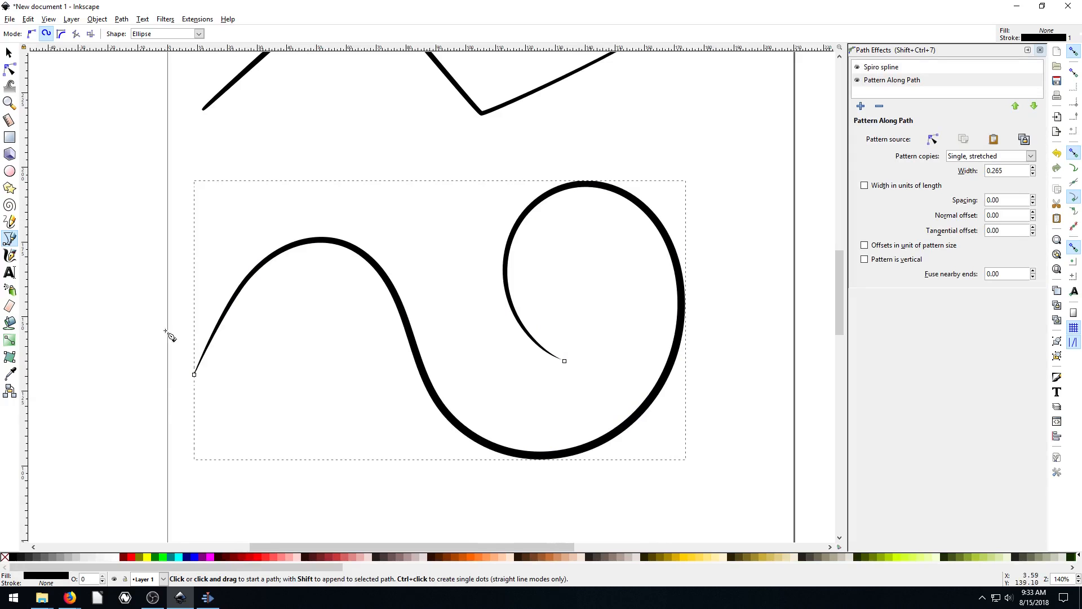
pyautogui.click(10, 69)
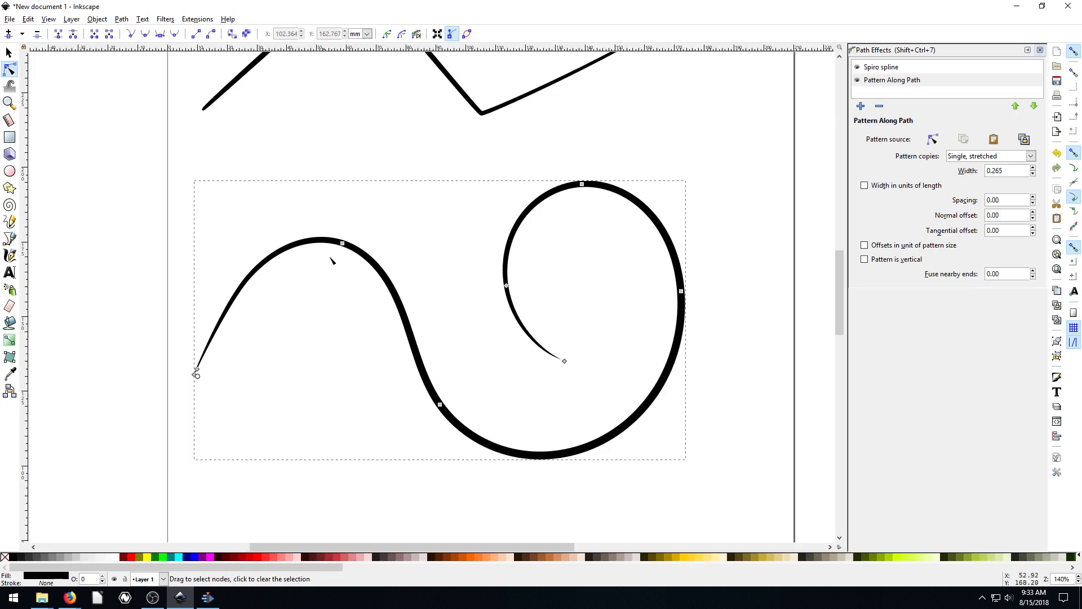
# - Flatten the left hump and raise the Pattern Along Path width to about 0.565
pyautogui.moveTo(343, 246)
pyautogui.mouseDown()
pyautogui.moveTo(415, 231)
pyautogui.moveTo(311, 329)
pyautogui.mouseUp()
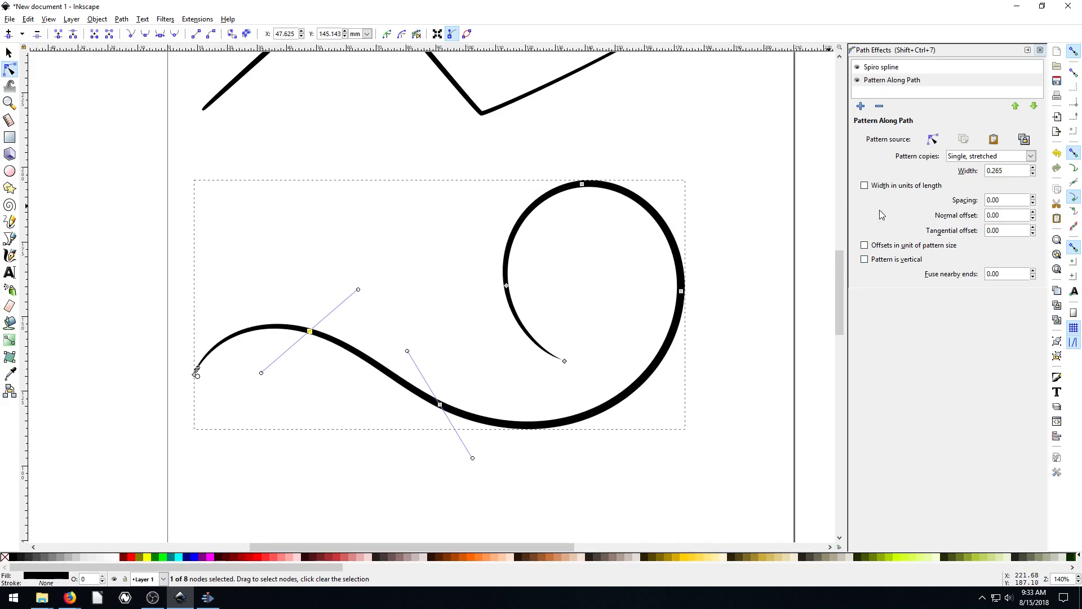
pyautogui.click(1033, 167)
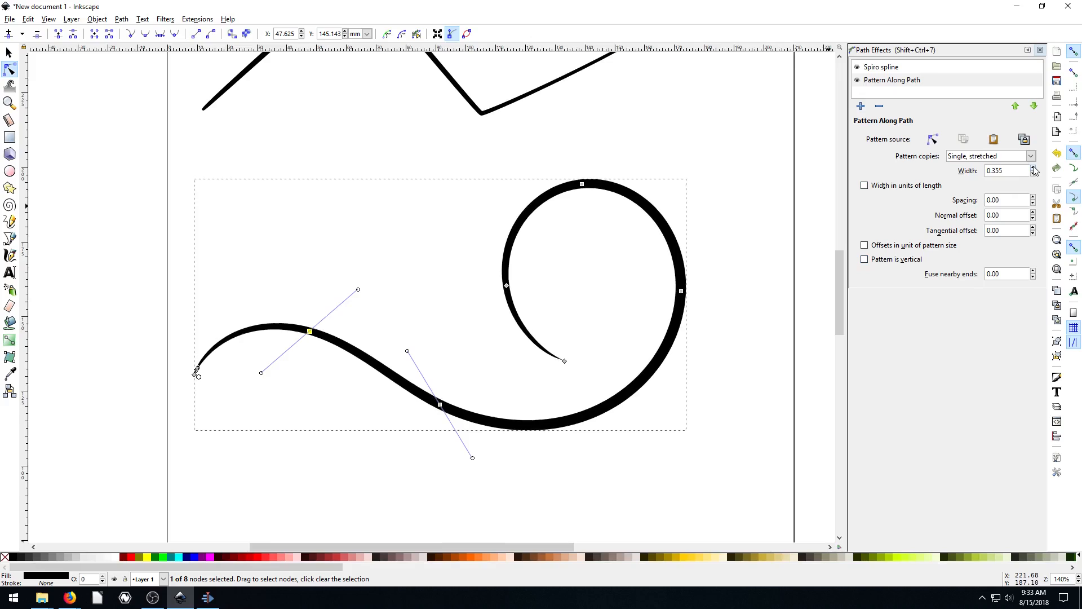
pyautogui.click(1033, 168)
pyautogui.click(1034, 167)
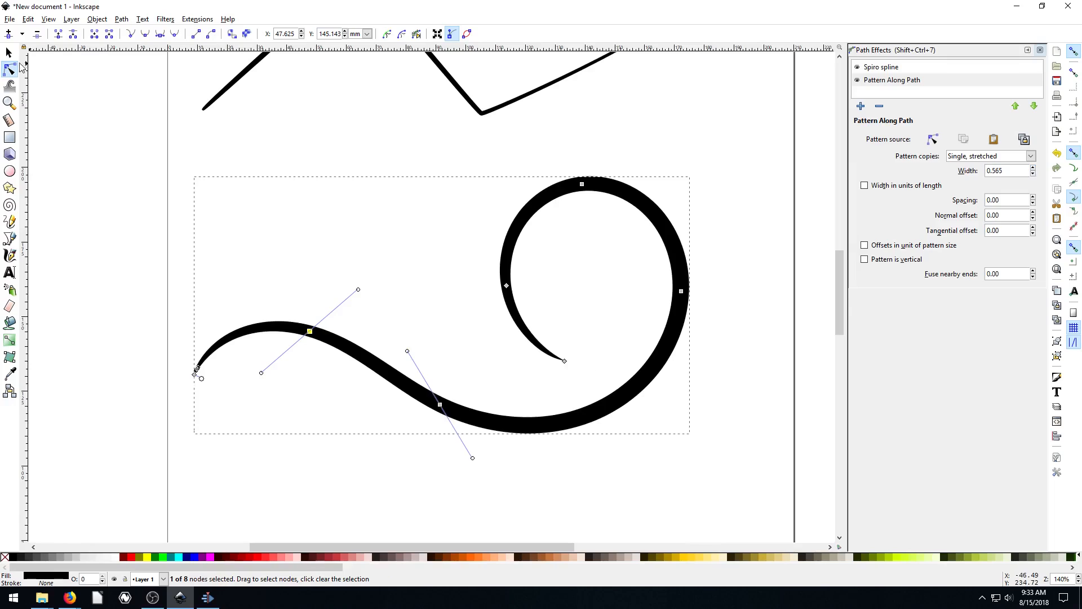
# - With the Selector, scale the flourish down slightly and shift its position
pyautogui.click(9, 53)
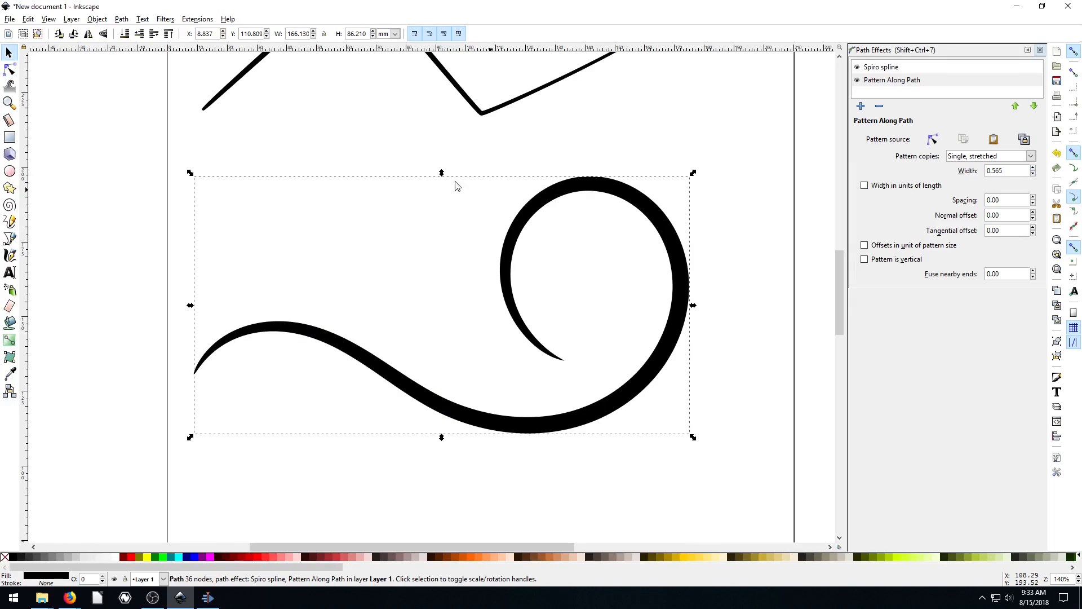
pyautogui.moveTo(693, 173); pyautogui.dragTo(684, 180)
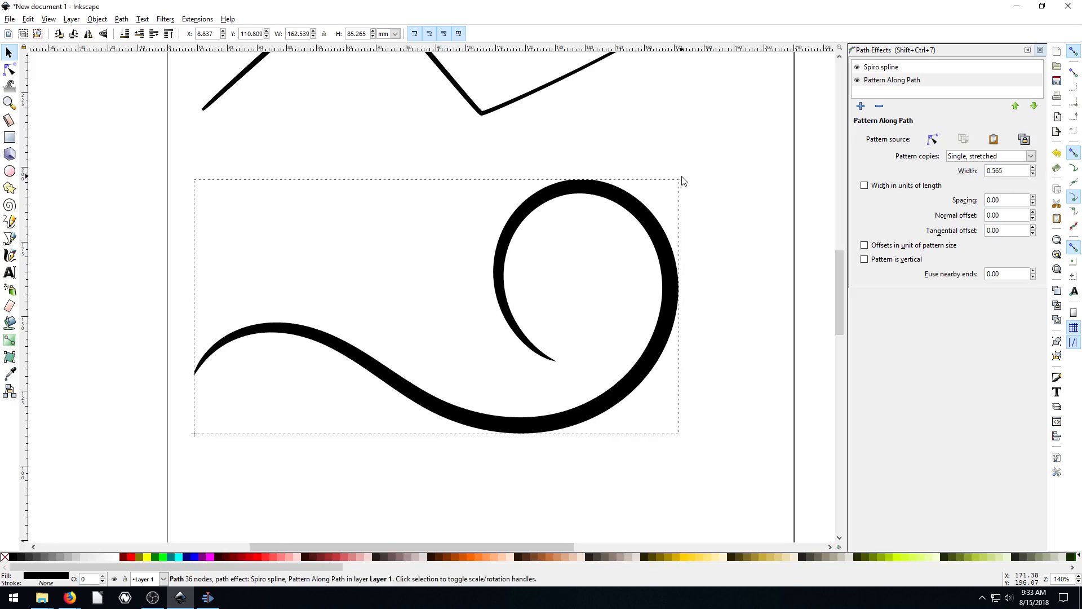
pyautogui.moveTo(642, 214)
pyautogui.mouseDown()
pyautogui.moveTo(706, 191)
pyautogui.moveTo(592, 258)
pyautogui.mouseUp()
# - Colour the looping flourish blue from the palette, viewing the whole page
pyautogui.press('-')
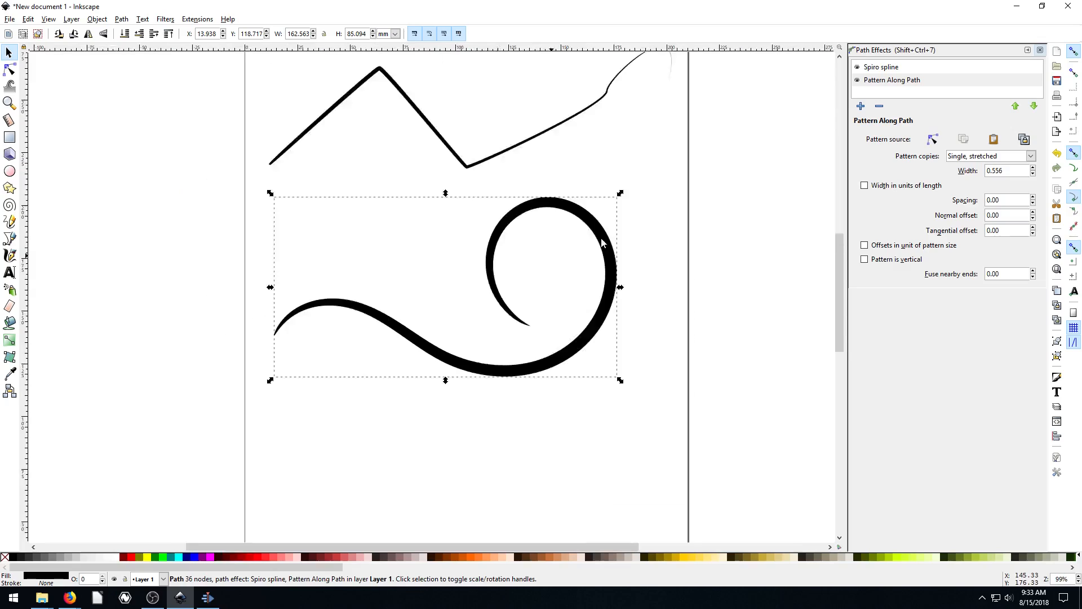
pyautogui.press('-')
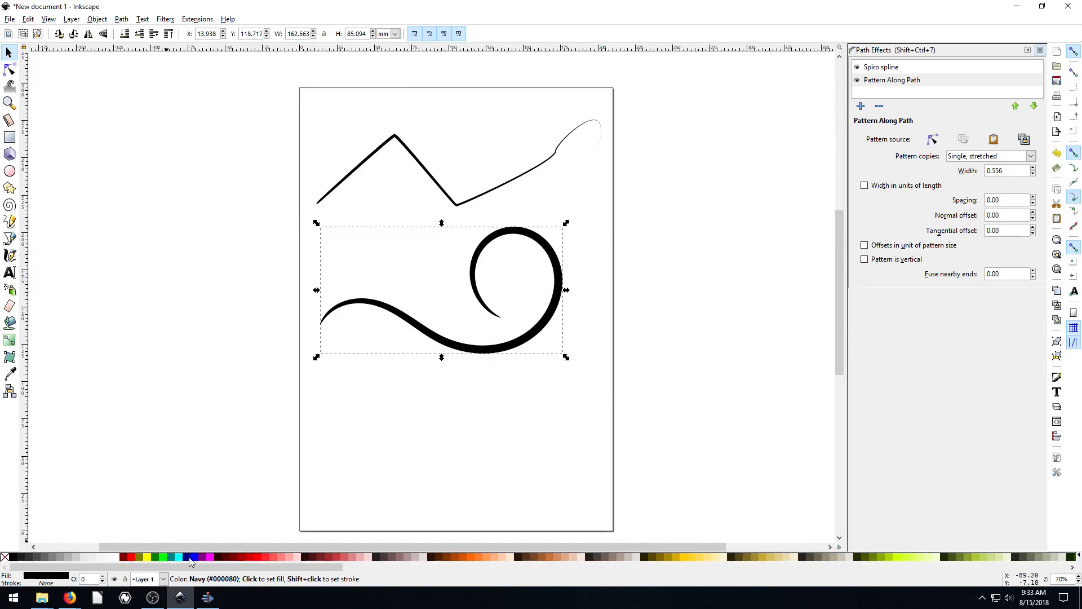
pyautogui.click(196, 557)
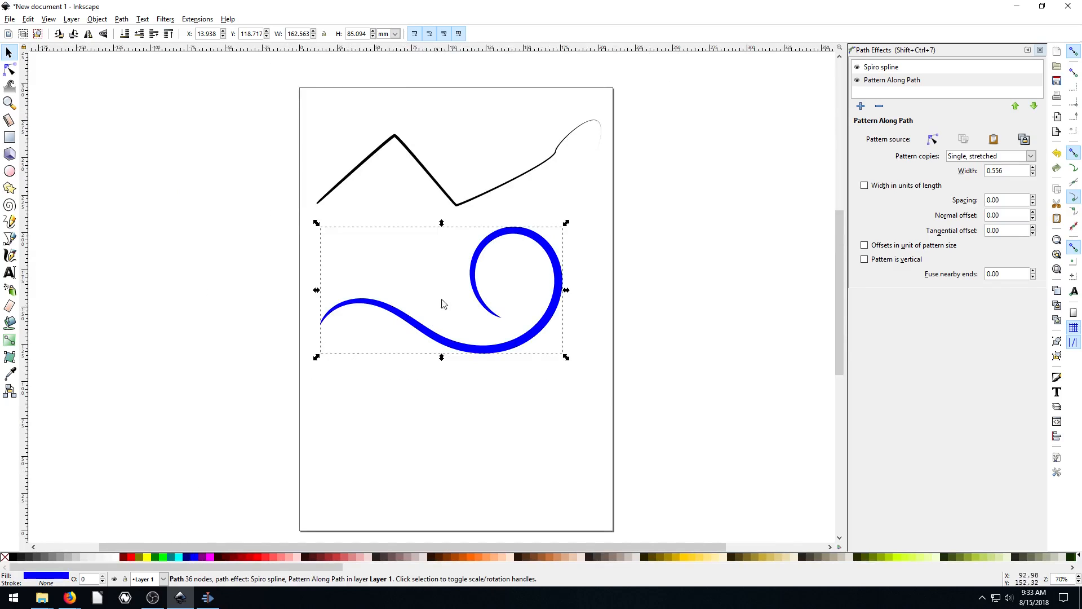
pyautogui.middleClick(432, 173)
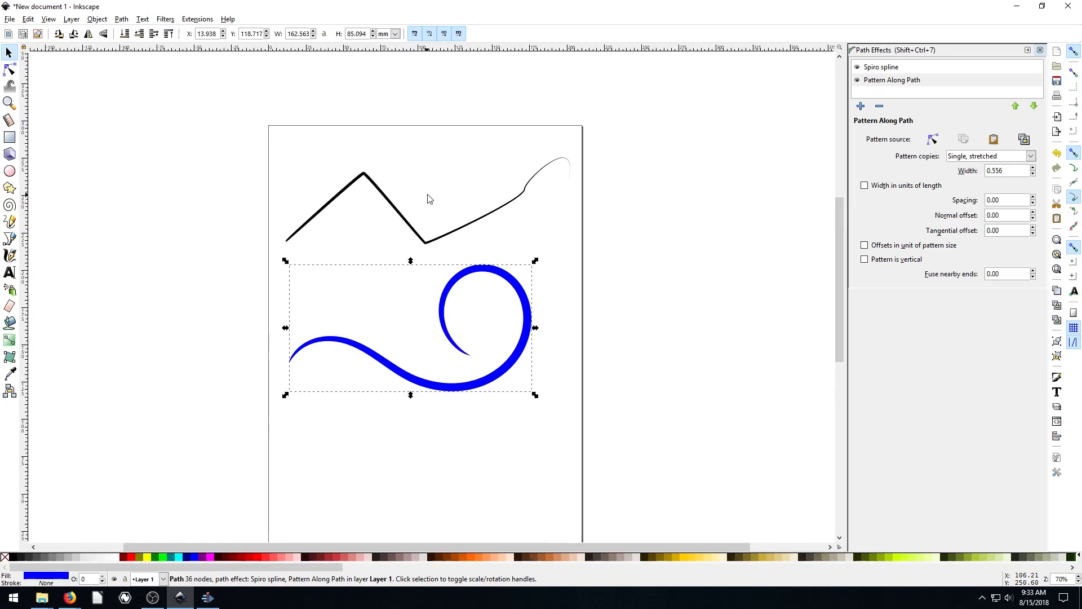